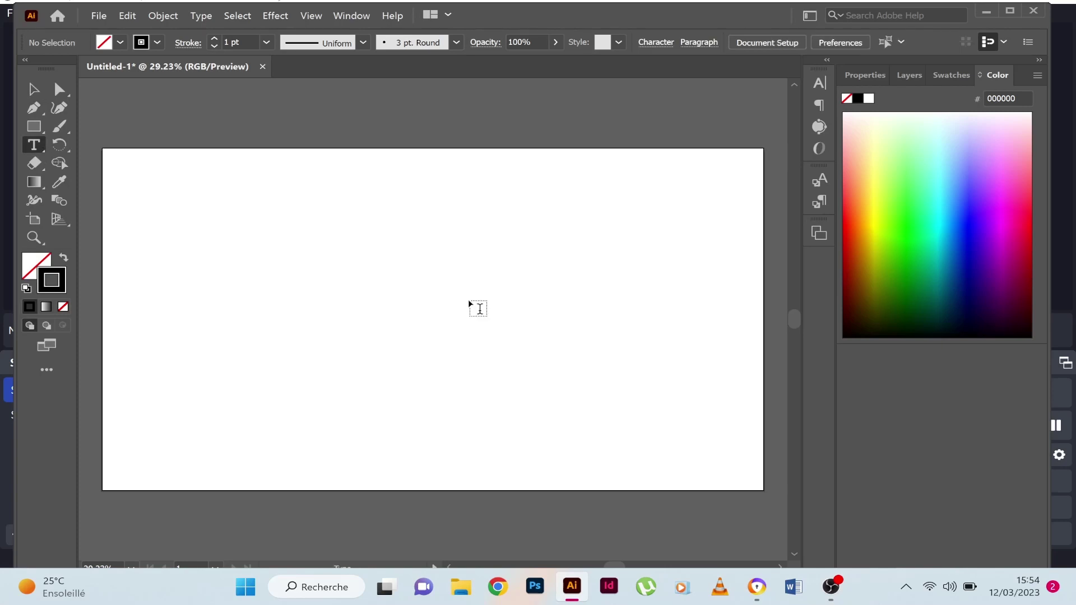
- Type a letter M on the artboard and move it further left
click(471, 301)
text(M)
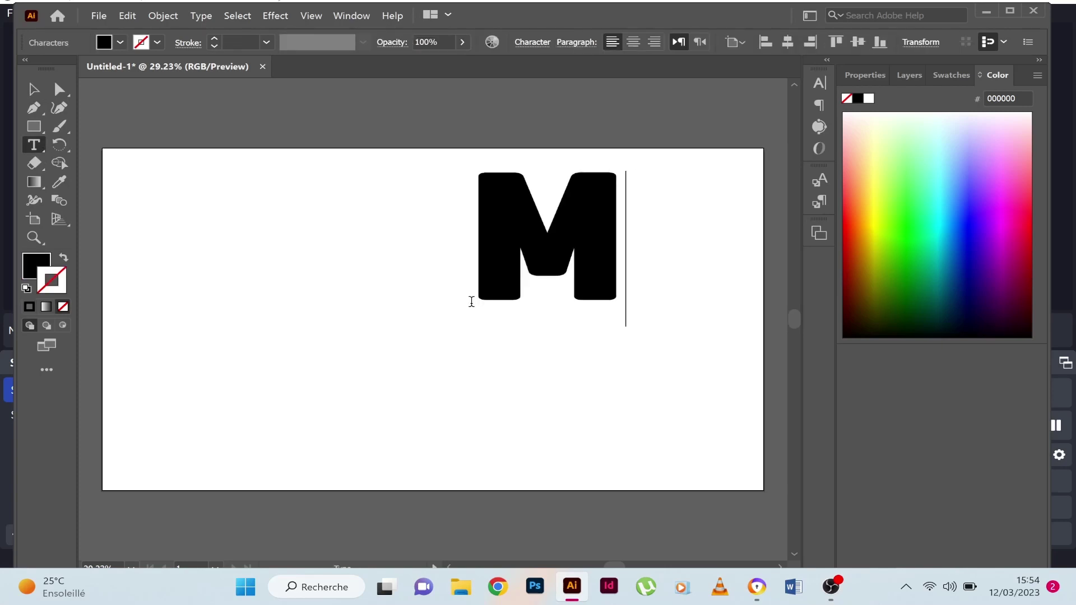
click(33, 88)
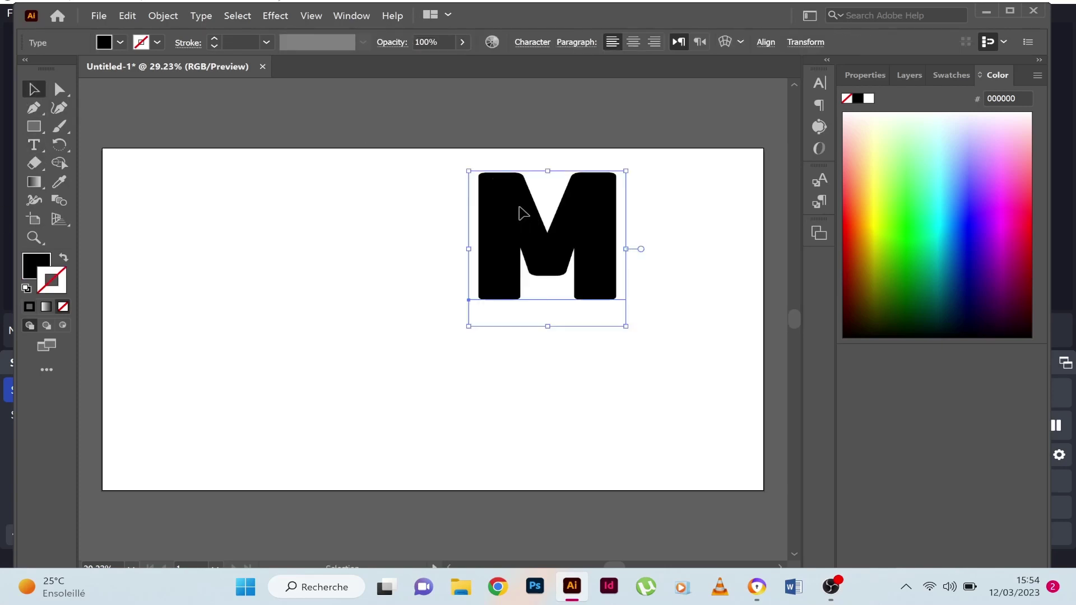
drag(523, 213, 427, 241)
- Give the M a black stroke with no fill and convert it to outlines
click(64, 257)
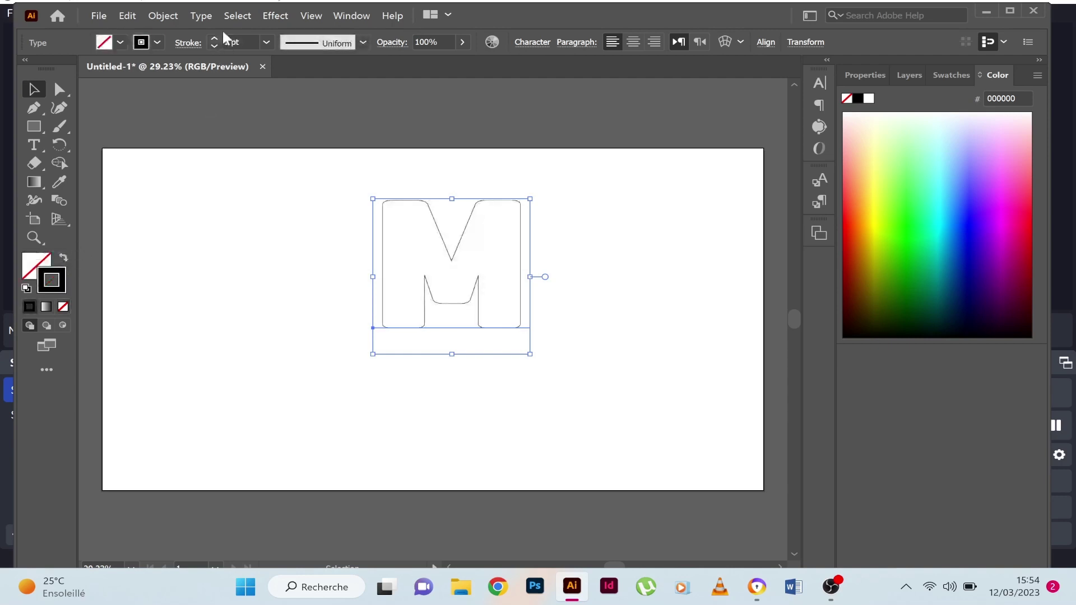
click(204, 16)
mouse_move(243, 252)
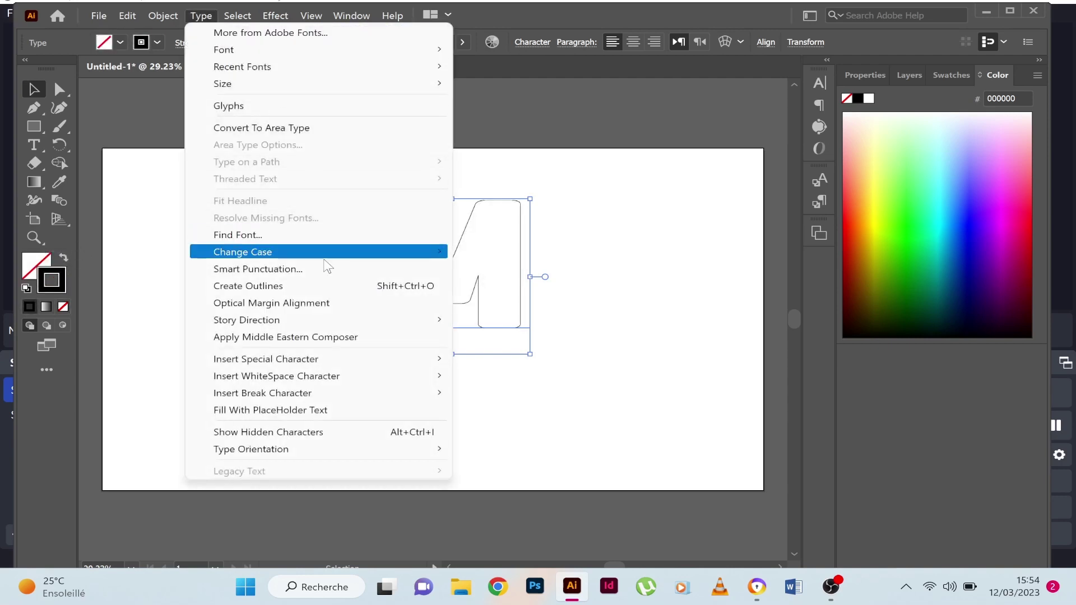
click(308, 286)
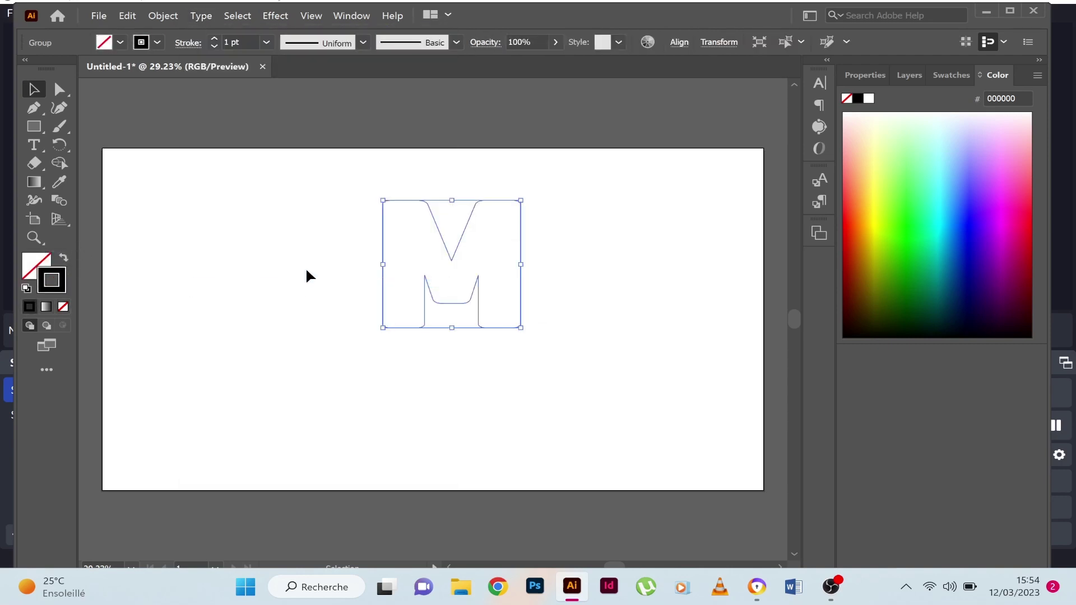
- Offset the M's outline path by 35 px into a rounded contour, then reselect the M
click(164, 18)
mouse_move(298, 345)
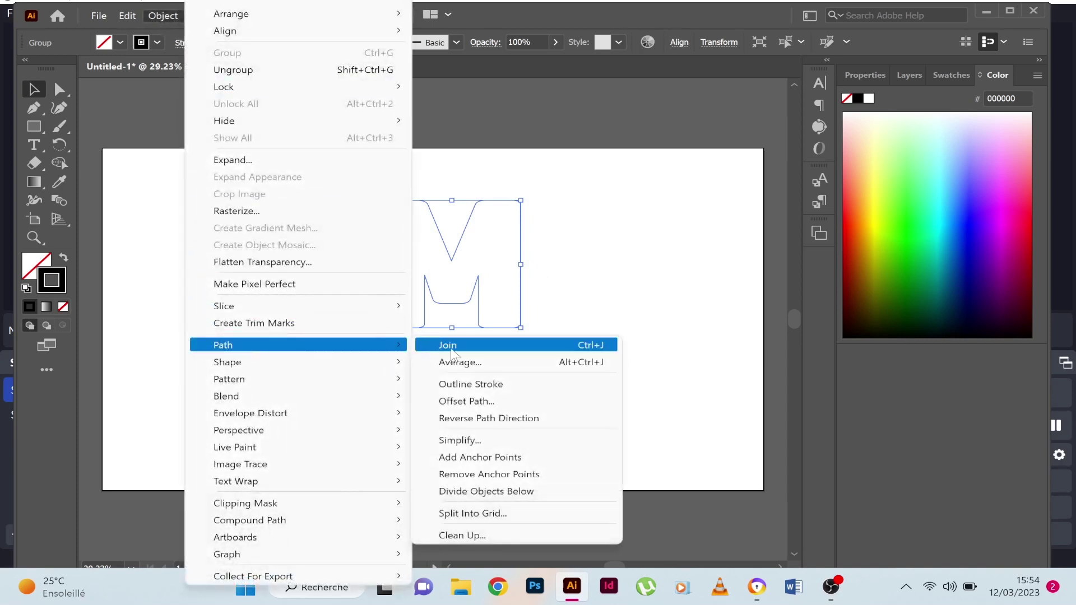
click(528, 404)
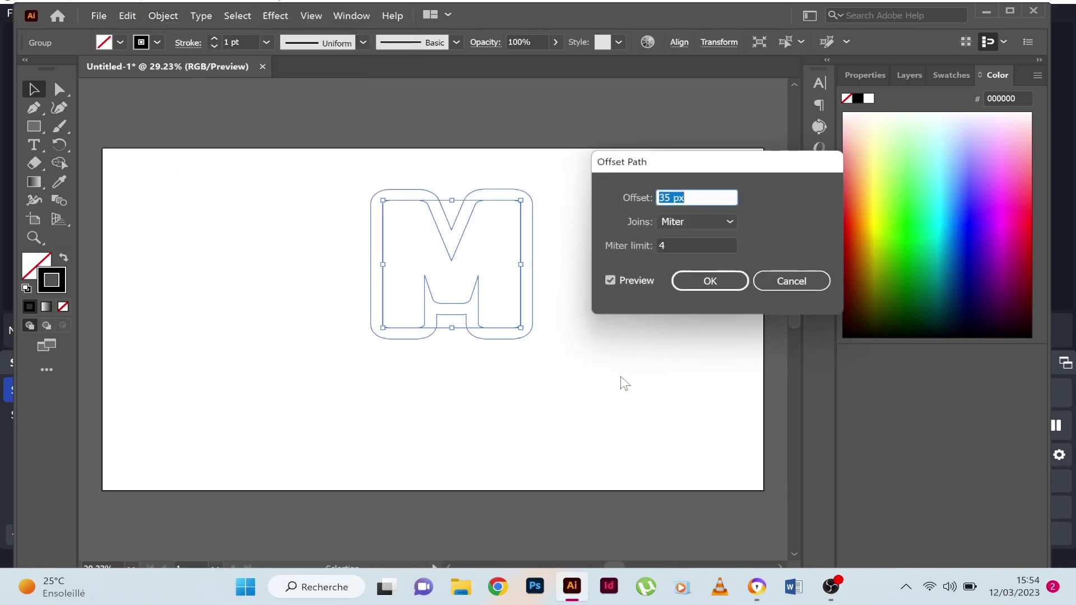
click(672, 197)
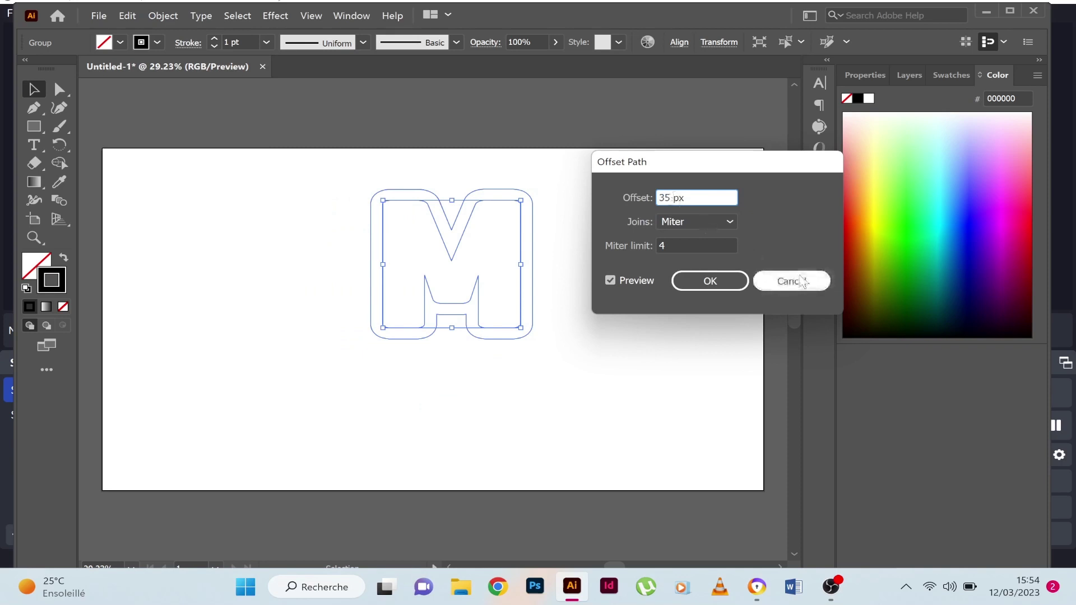
text(32)
click(714, 283)
click(571, 199)
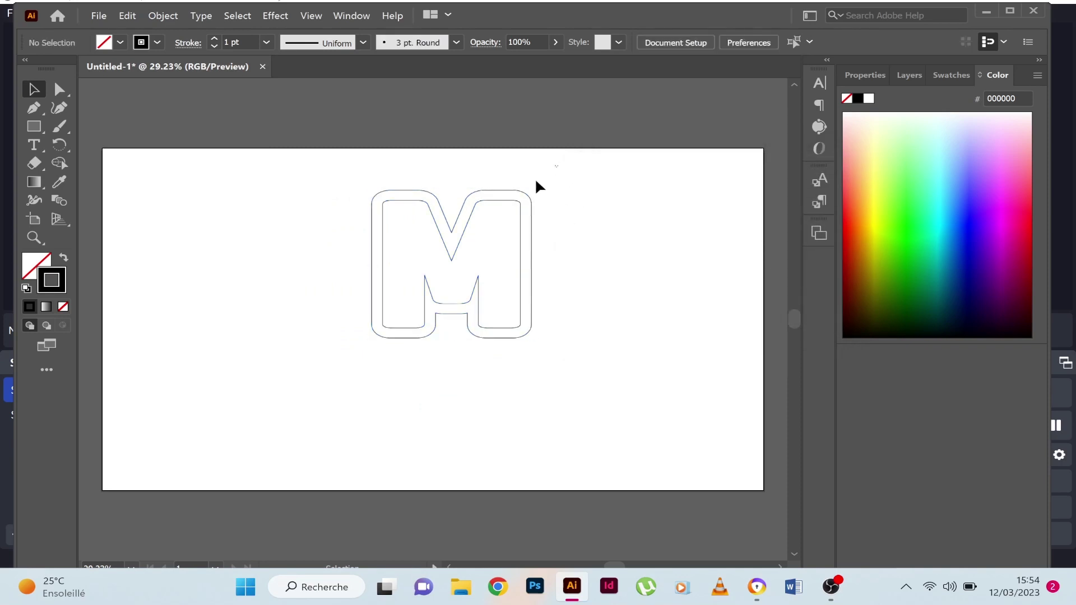
click(532, 191)
- Open the Actions panel and create a new action named OFFSET PATH
click(349, 16)
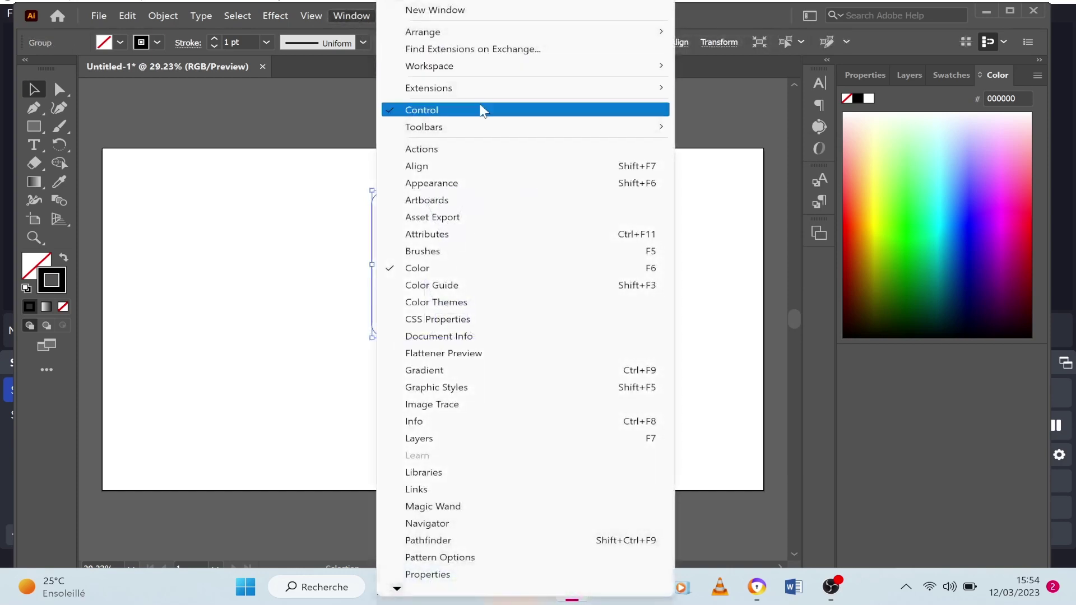
click(539, 149)
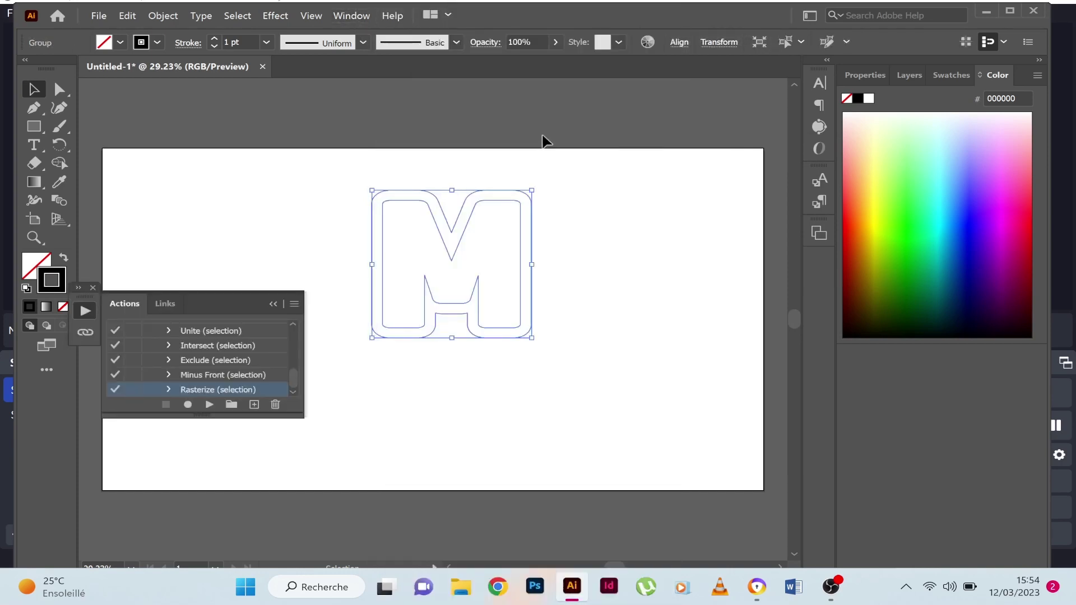
click(255, 407)
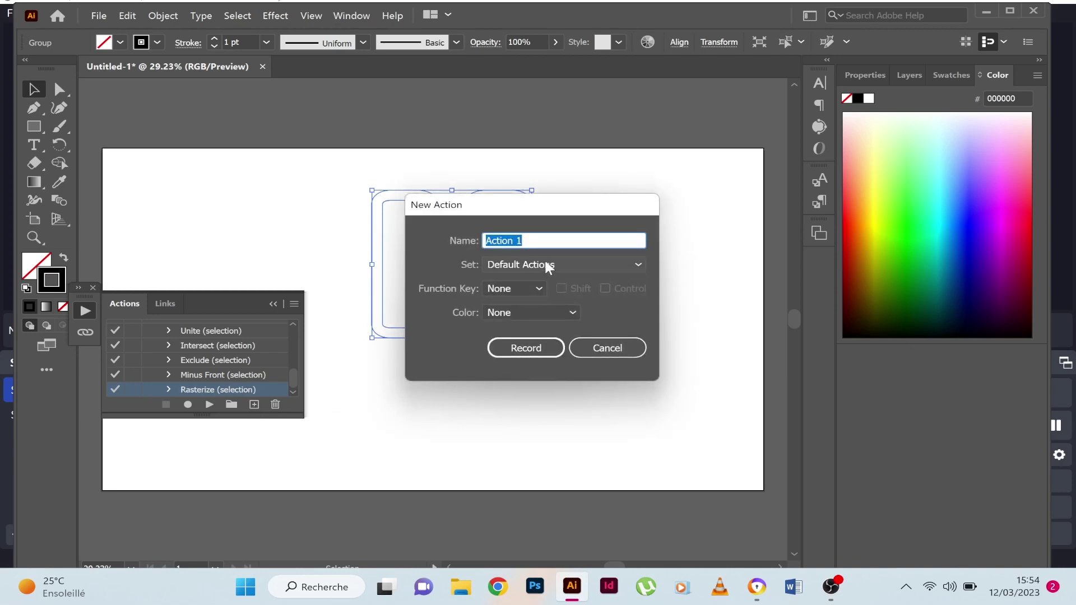
text(OS)
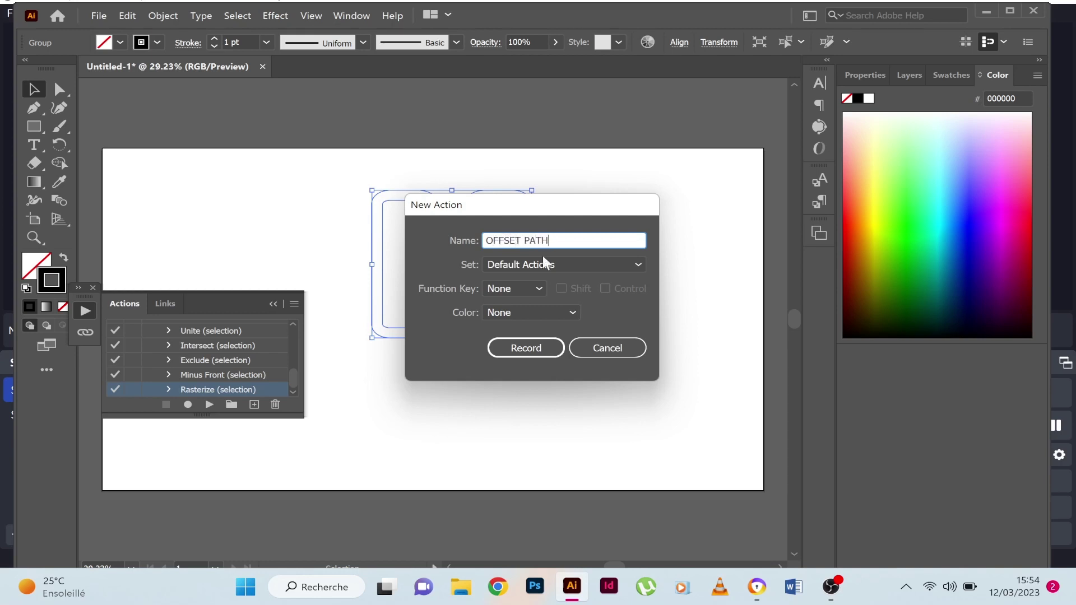
- Record a 32 px Offset Path into the OFFSET PATH action
click(527, 350)
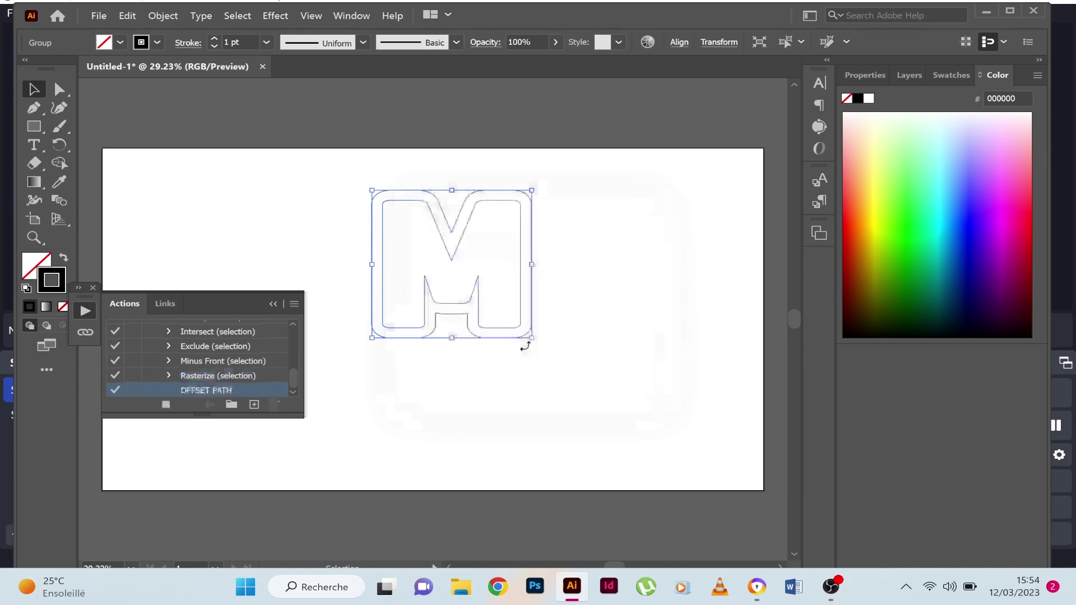
click(163, 16)
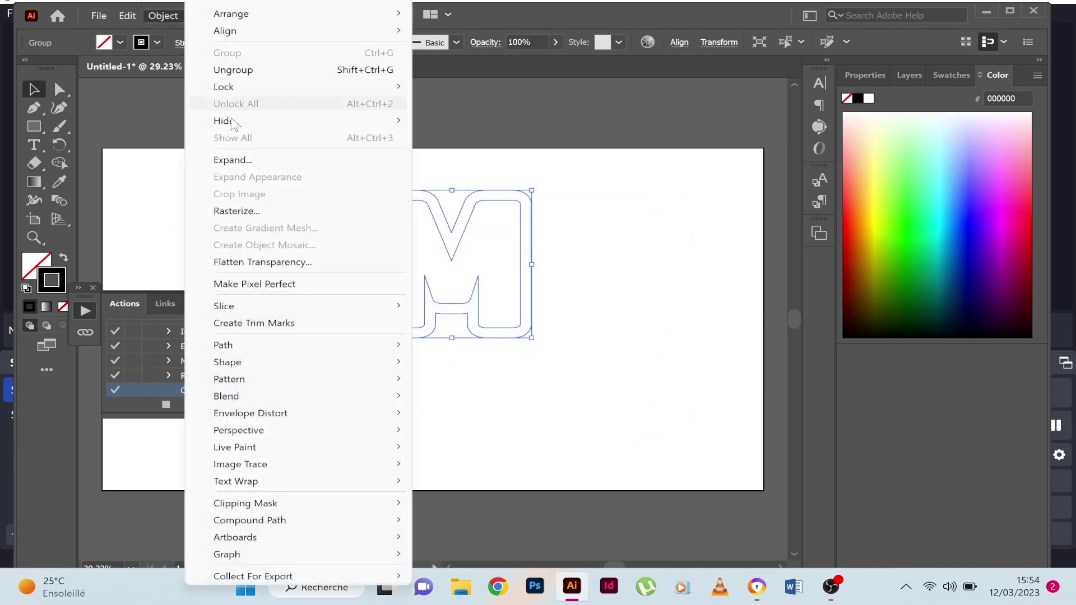
mouse_move(223, 345)
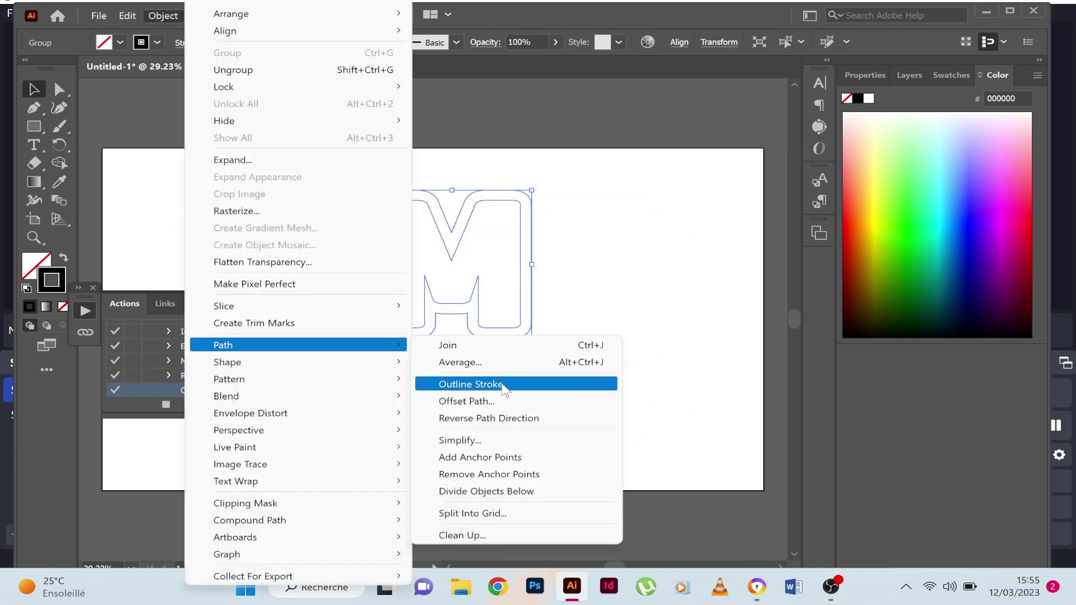
click(522, 402)
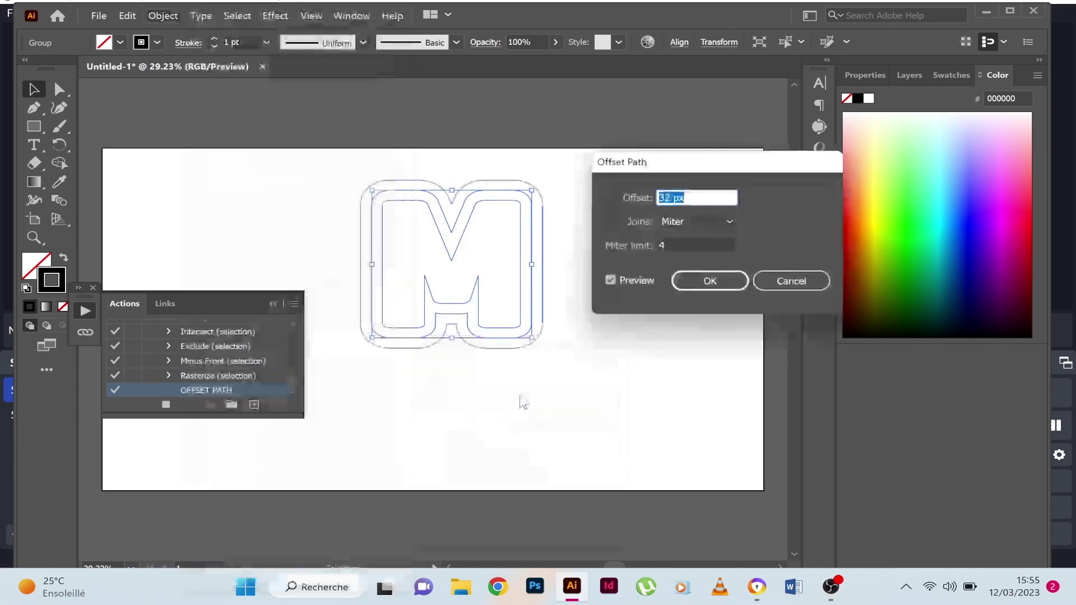
click(709, 281)
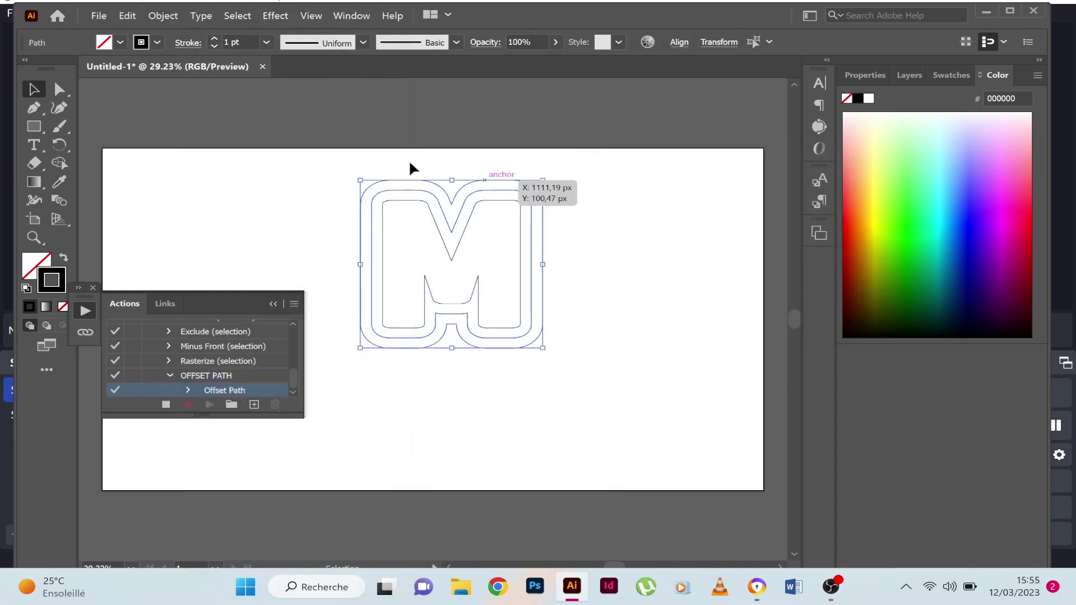
- Stop recording and replay OFFSET PATH several times to add concentric rings
click(166, 408)
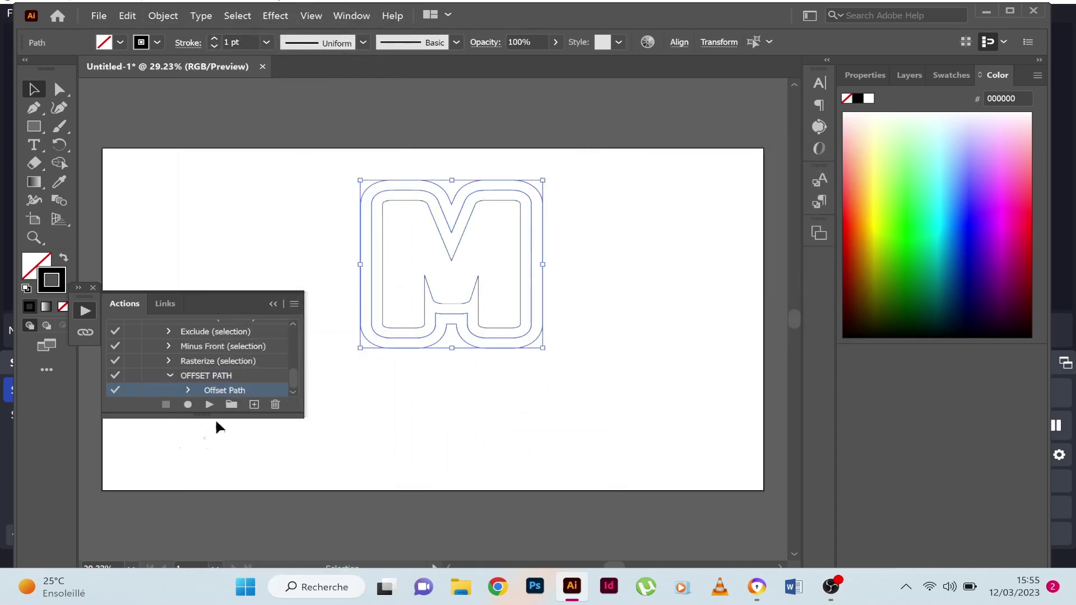
click(210, 405)
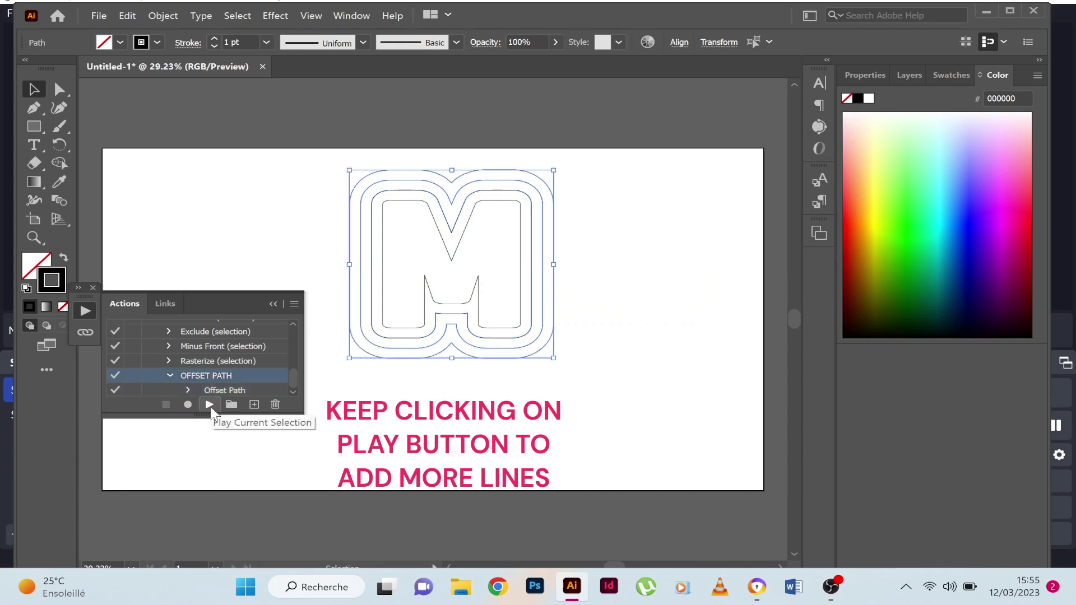
click(210, 404)
click(209, 405)
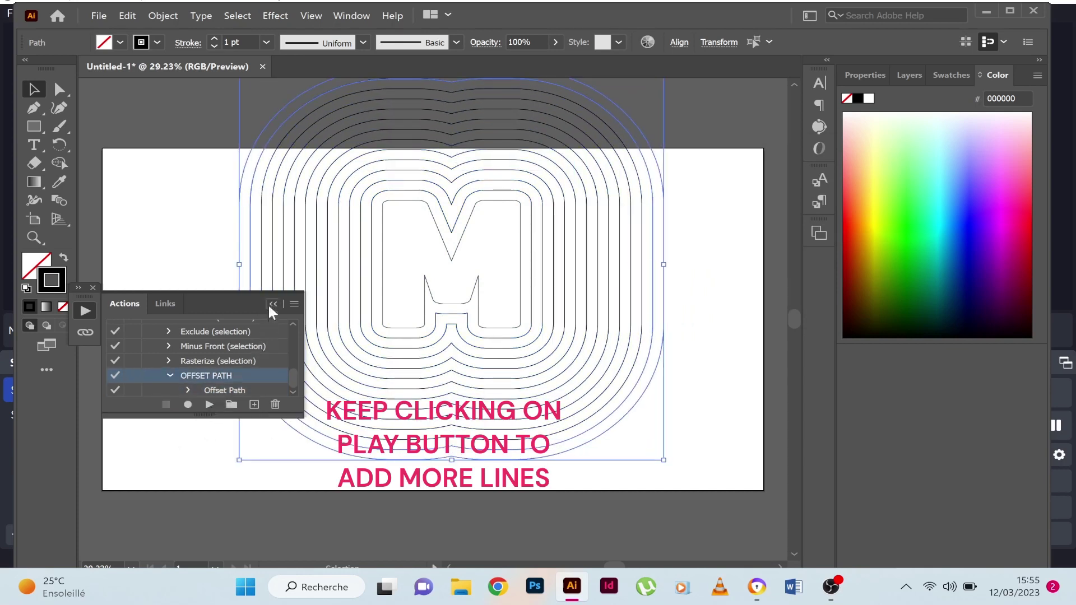
click(209, 405)
click(195, 219)
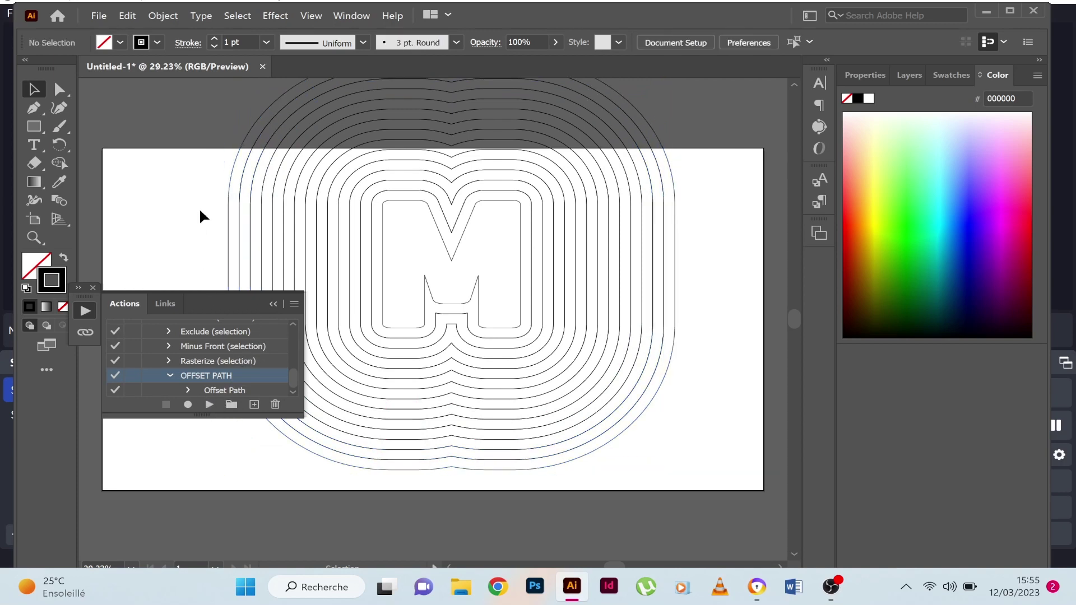
- Collapse the Actions panel and move the ring group left and down
mouse_move(199, 208)
mouse_down()
mouse_move(465, 287)
mouse_move(359, 339)
mouse_up()
click(273, 303)
click(709, 193)
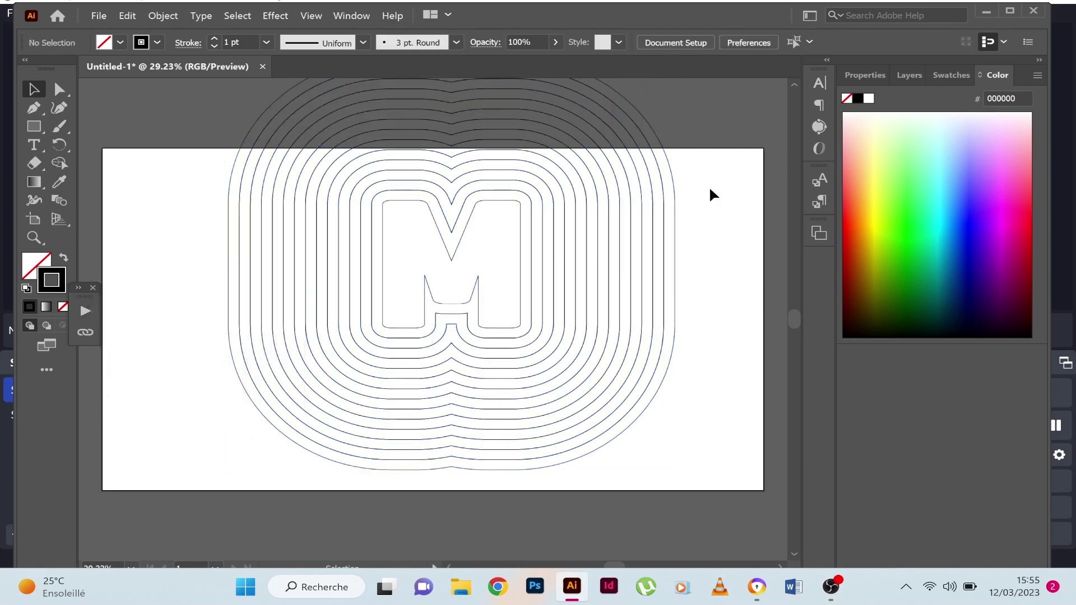
click(455, 317)
drag(455, 250, 444, 296)
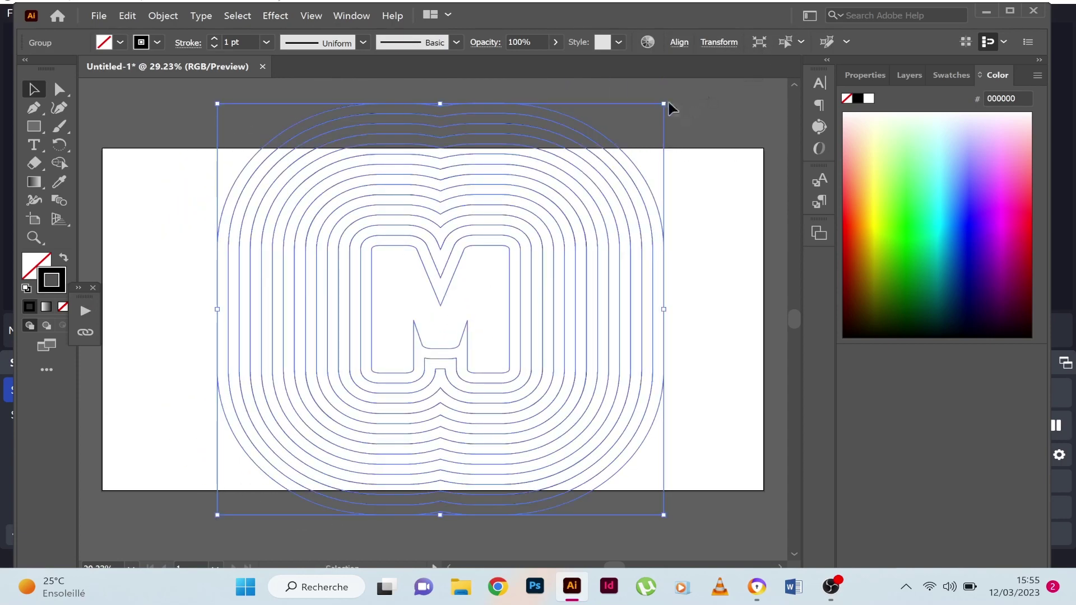
- Scale the ring group down and reposition it to fit the artboard
drag(667, 104, 591, 187)
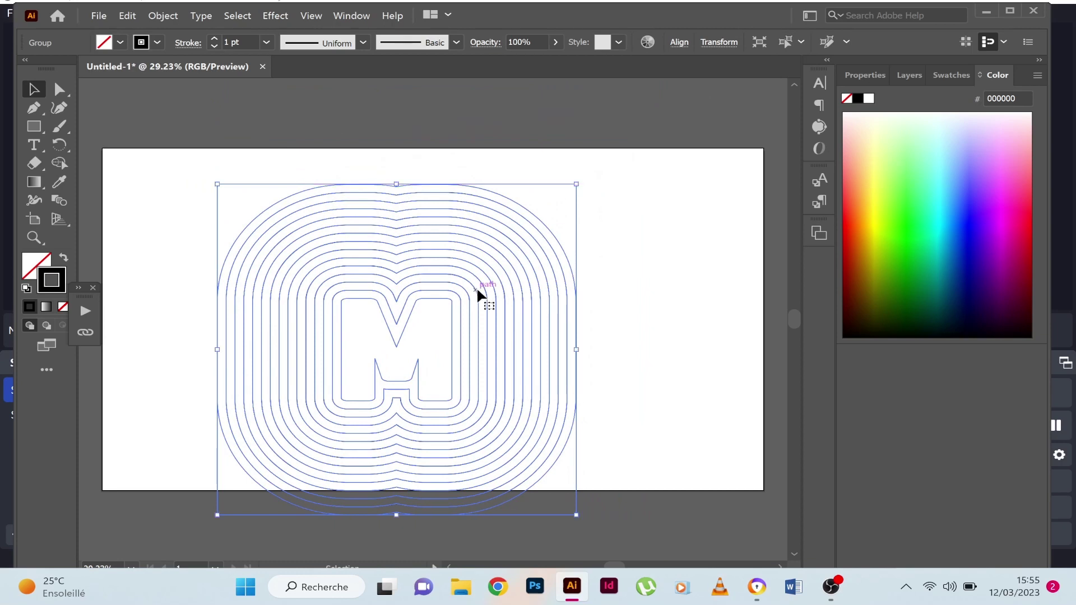
drag(481, 293, 504, 263)
click(654, 251)
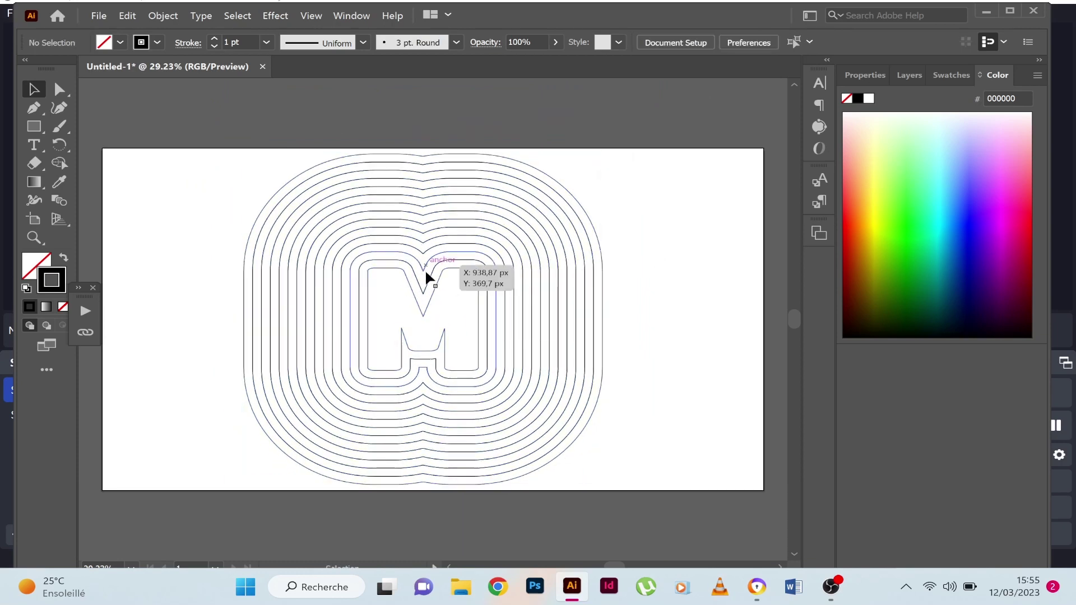
drag(425, 269, 443, 283)
- Fill the inner M solid black, then enter the ring group to edit individual rings
double_click(441, 276)
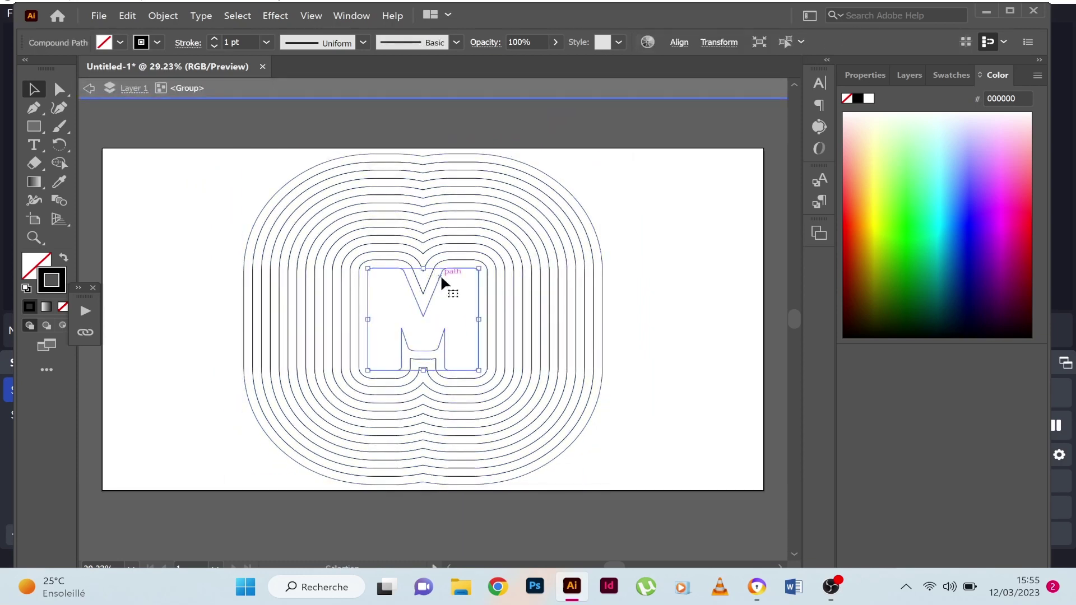
click(63, 260)
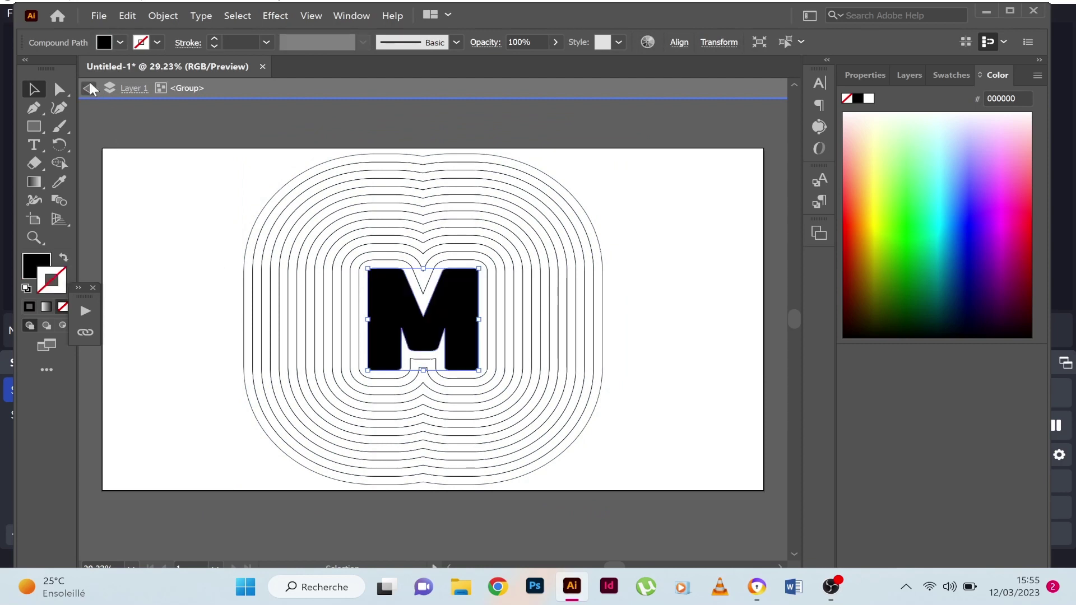
click(89, 87)
click(483, 268)
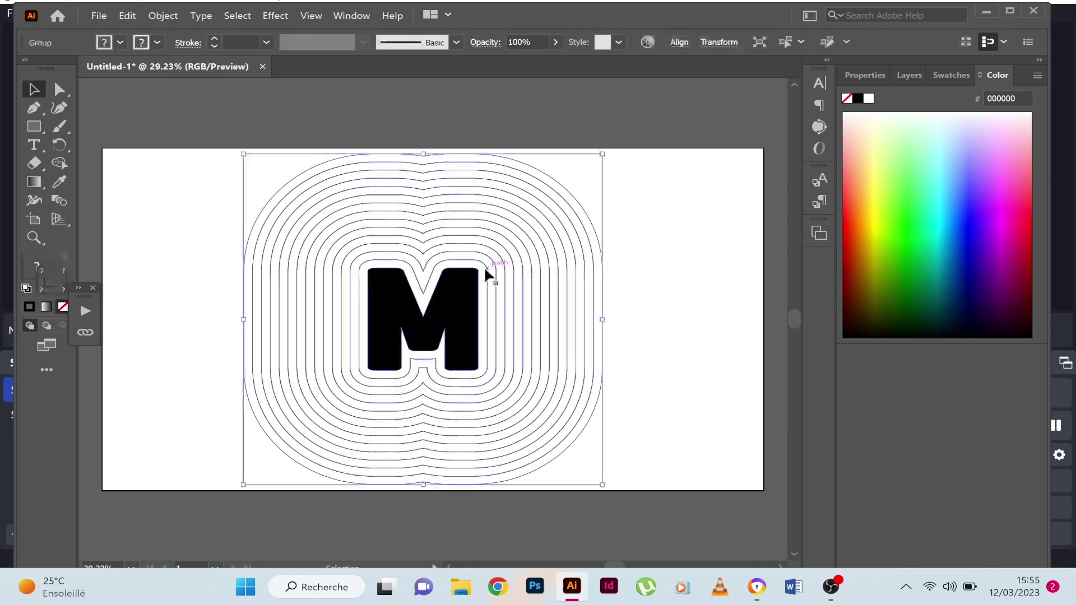
double_click(484, 268)
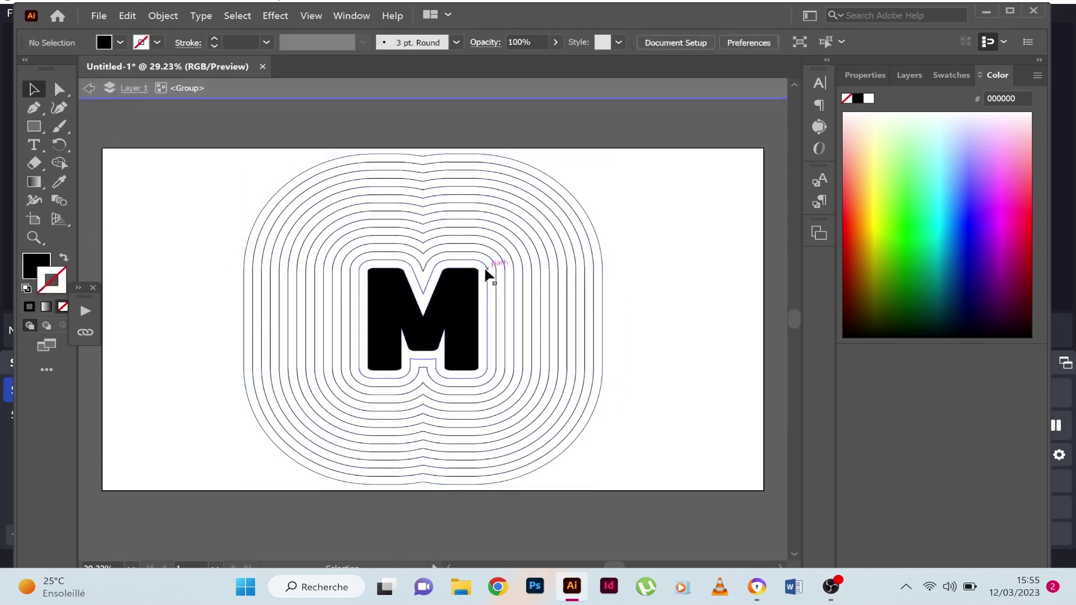
- Set the innermost ring's stroke to 20 pt and the next ring to 18 pt
click(225, 41)
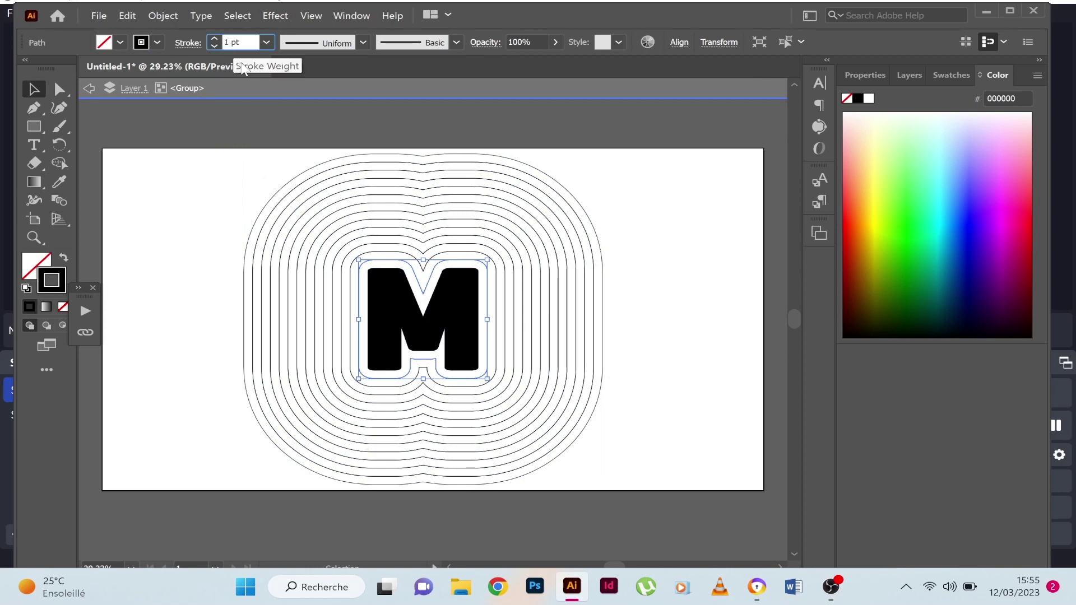
text(20)
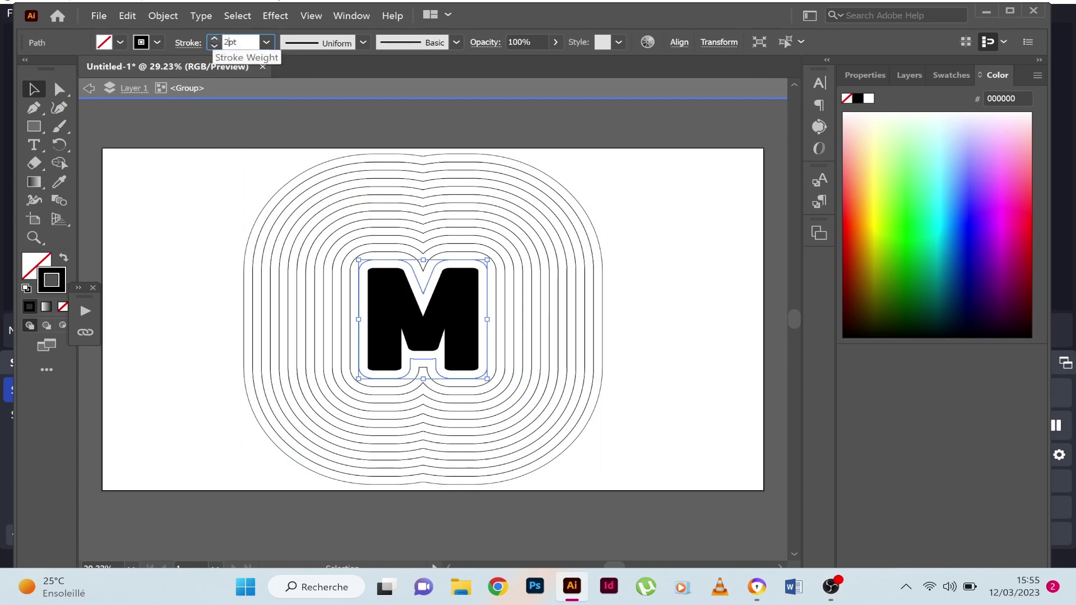
key(Return)
click(583, 243)
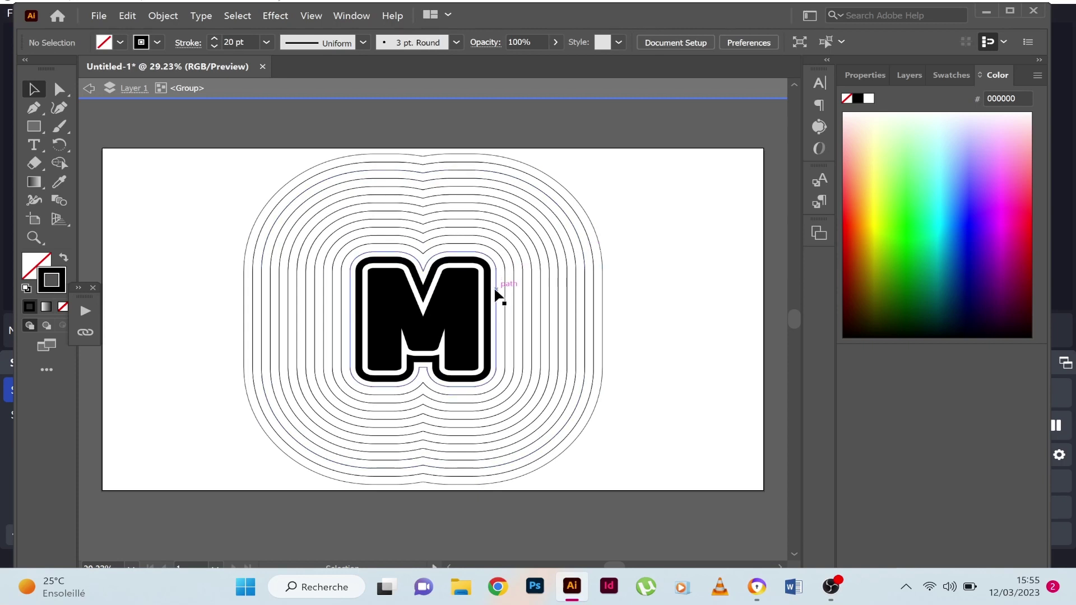
click(460, 247)
double_click(229, 42)
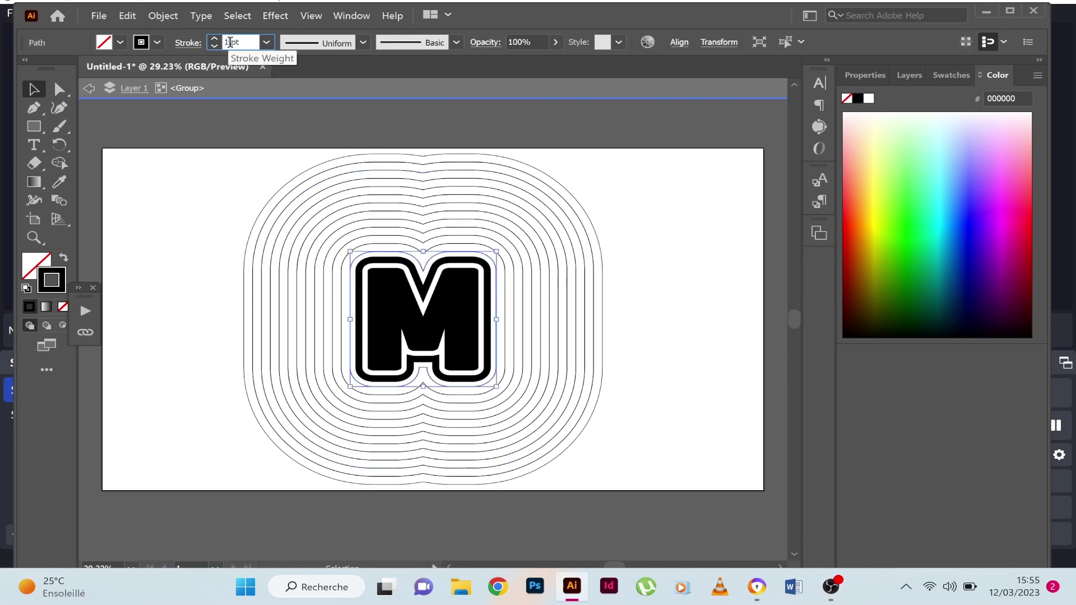
text(8)
key(Return)
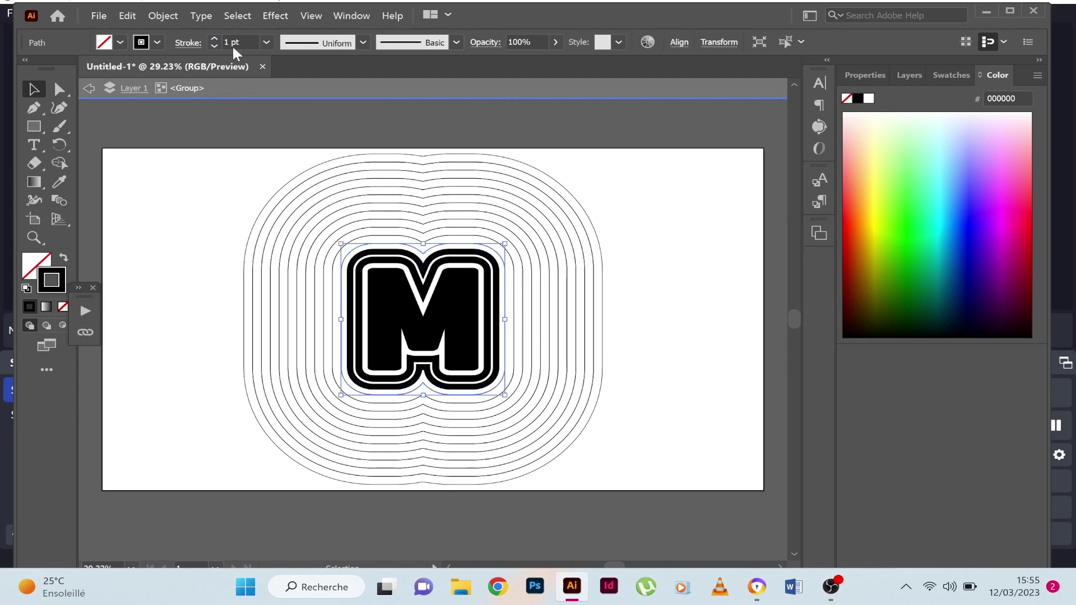
- Give the next two rings outward 16 pt and 14 pt strokes
click(213, 42)
text(16)
key(Return)
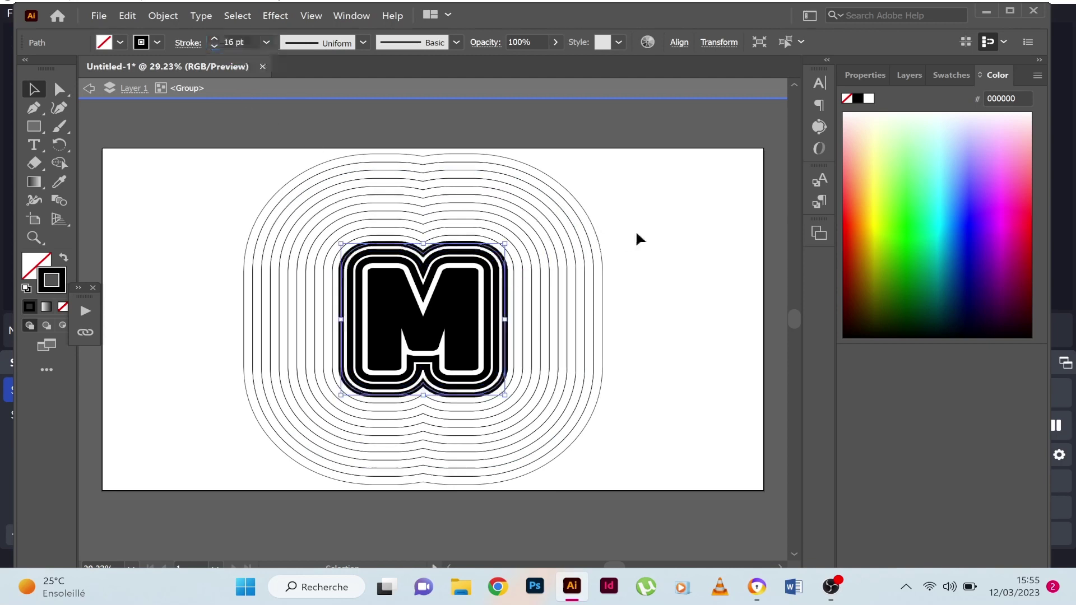
click(637, 230)
click(514, 291)
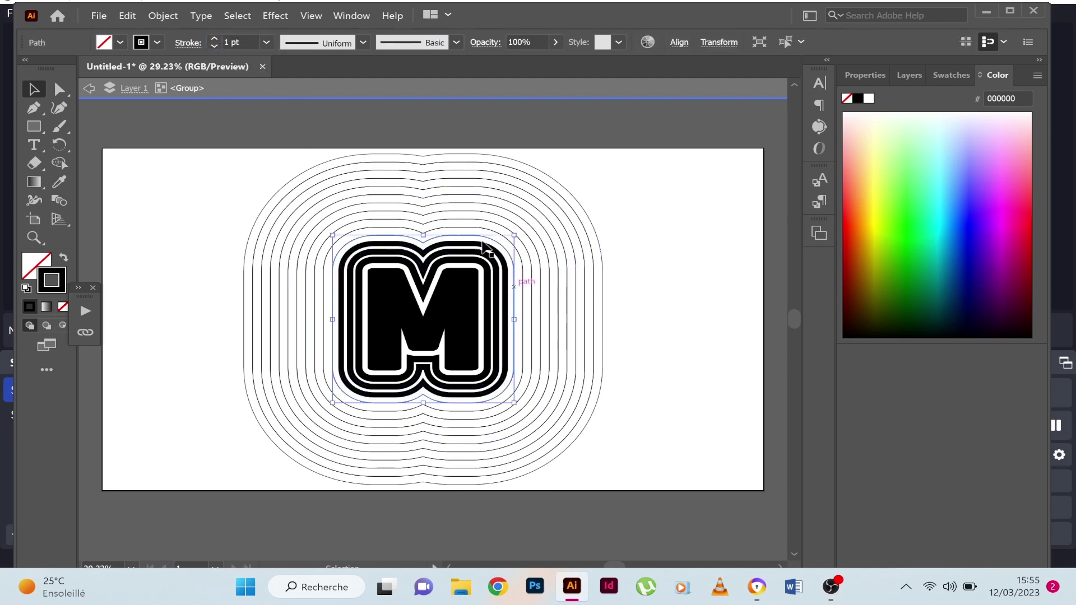
click(229, 42)
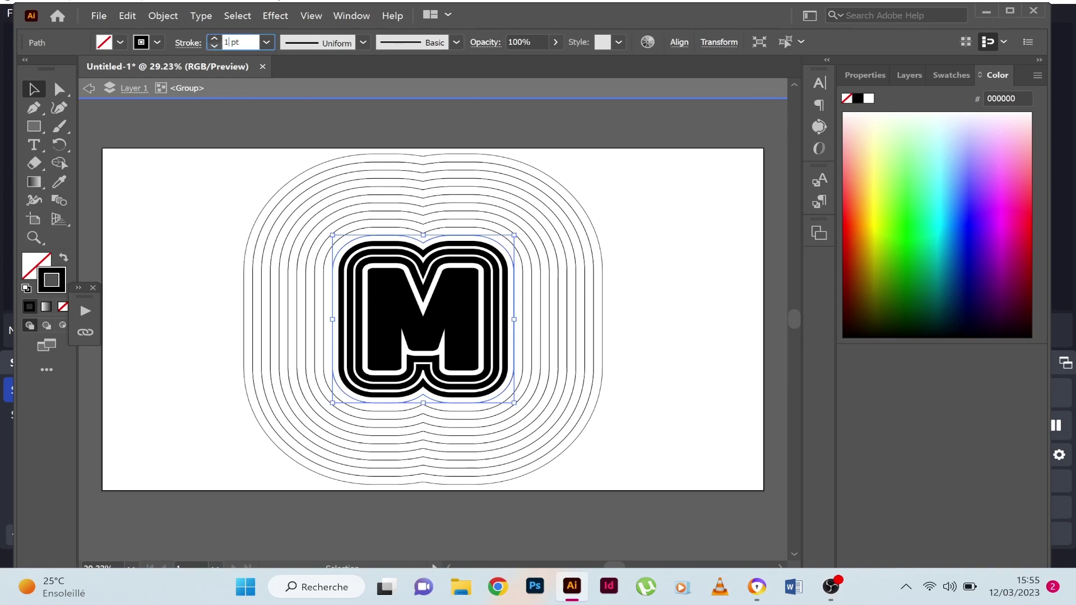
text(4)
key(Return)
- Give the next two rings outward 12 pt and 10 pt strokes
click(523, 305)
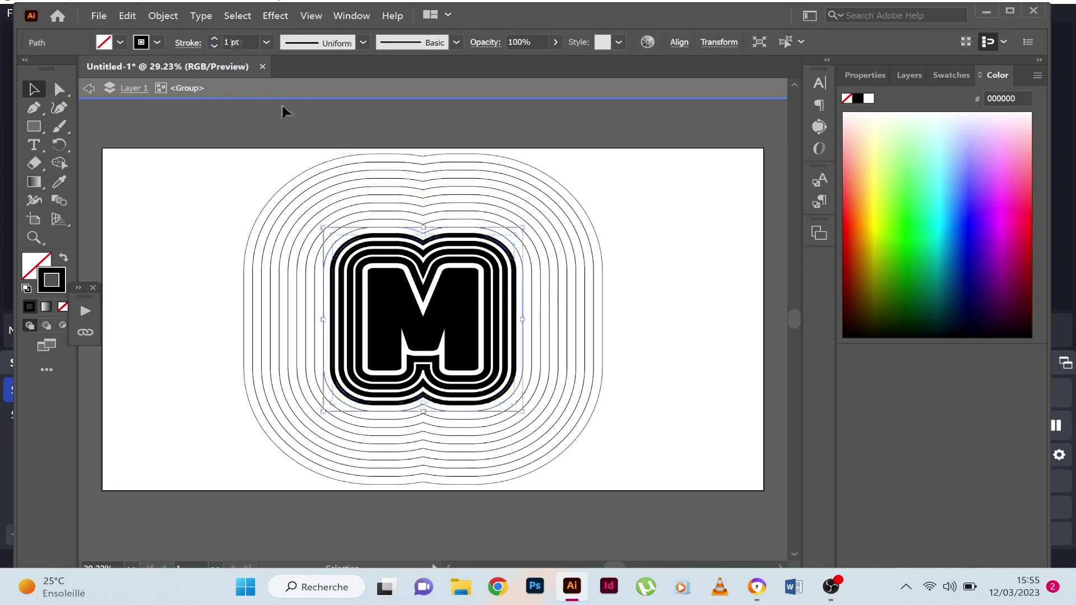
click(223, 41)
text(12)
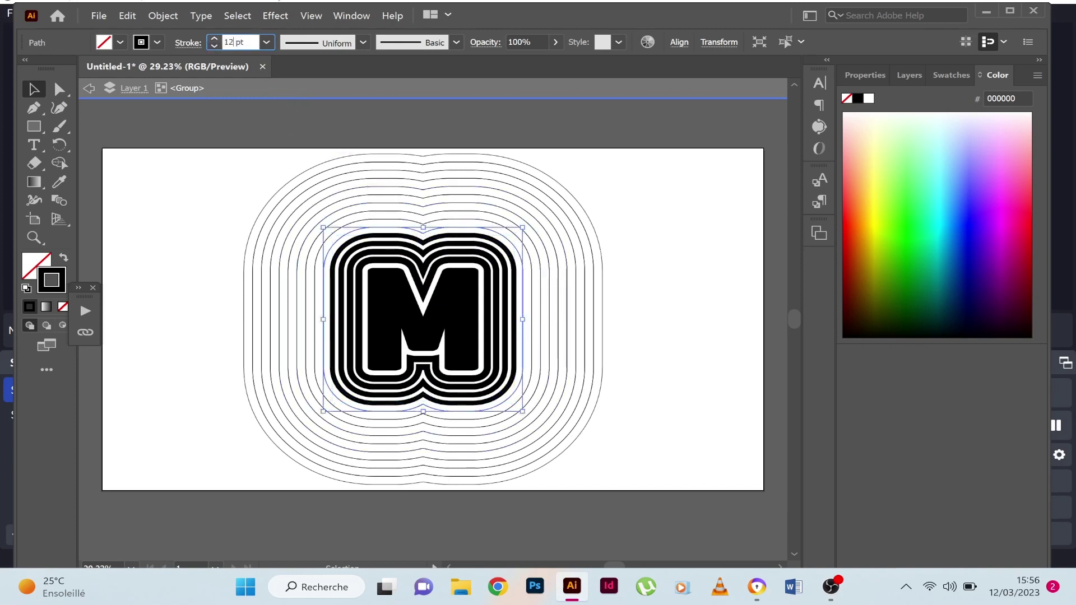
click(656, 334)
click(531, 295)
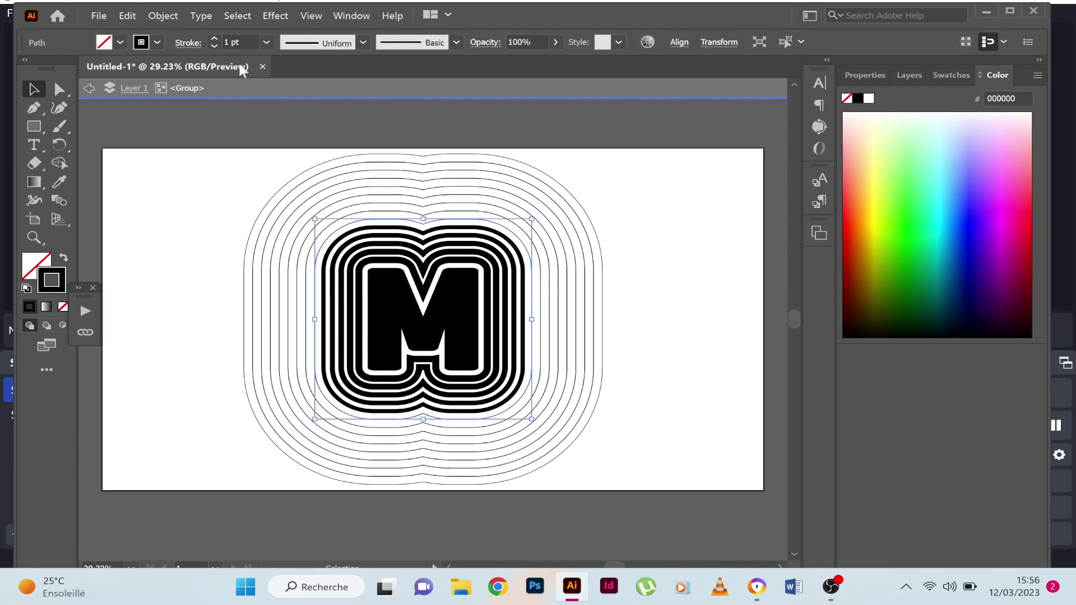
text(10)
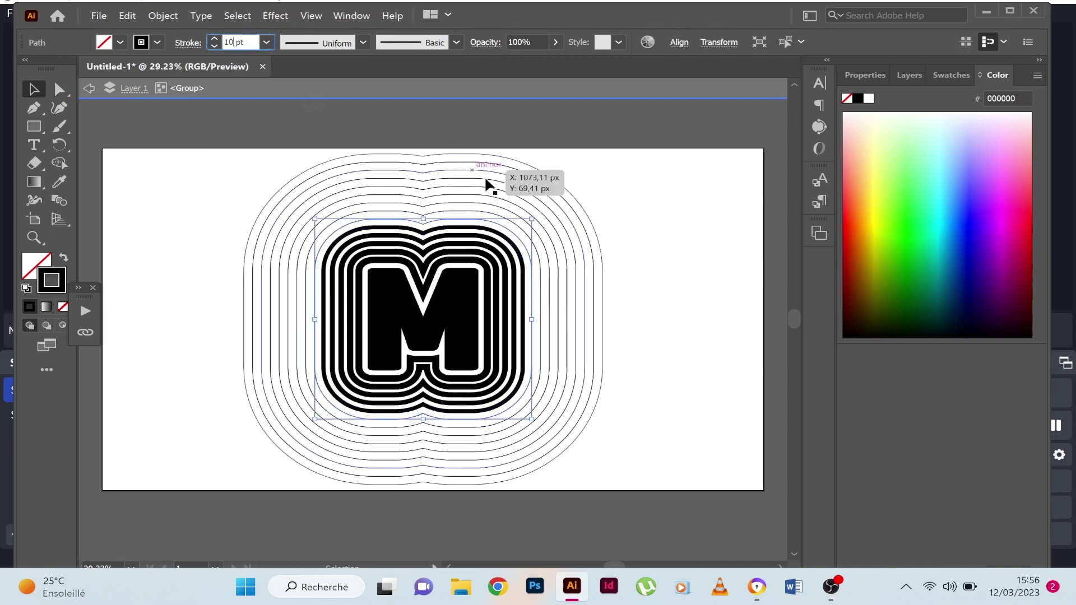
key(Return)
click(668, 262)
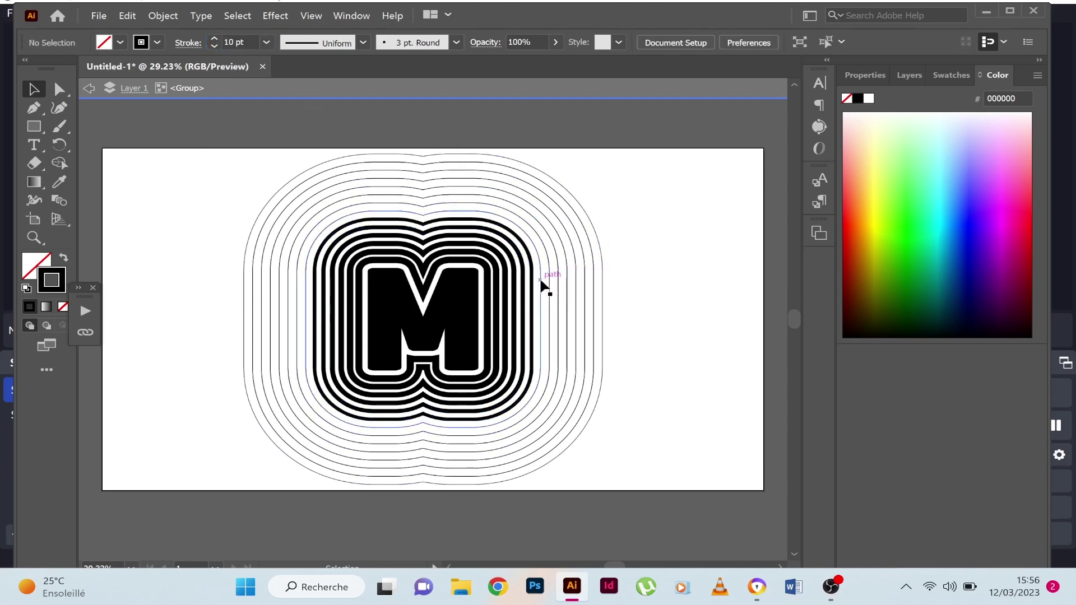
- Give the next two rings outward 8 pt and 6 pt strokes
click(541, 281)
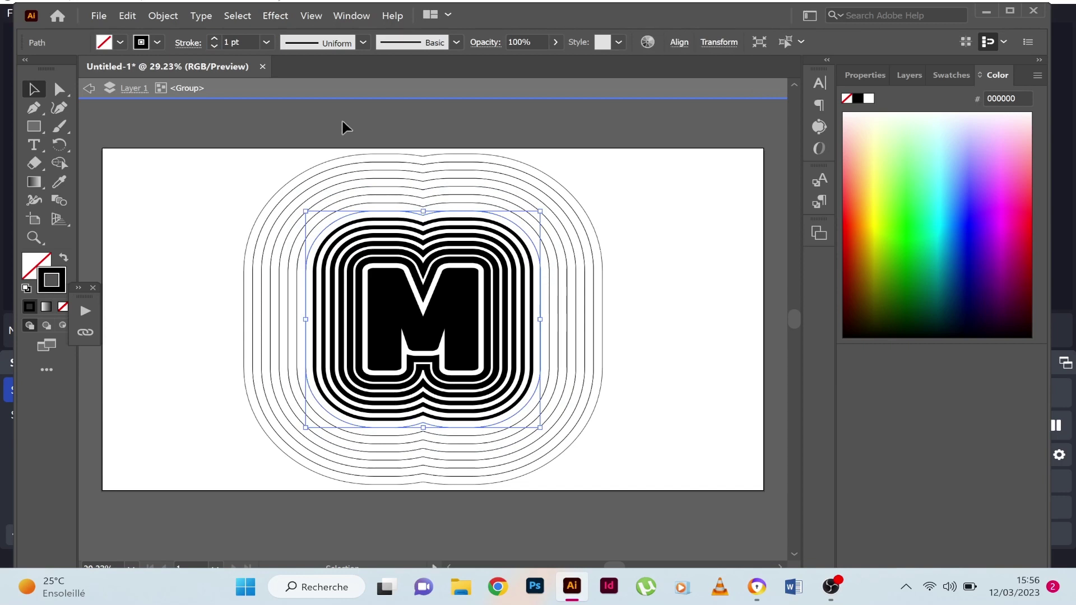
double_click(228, 42)
text(8)
key(Return)
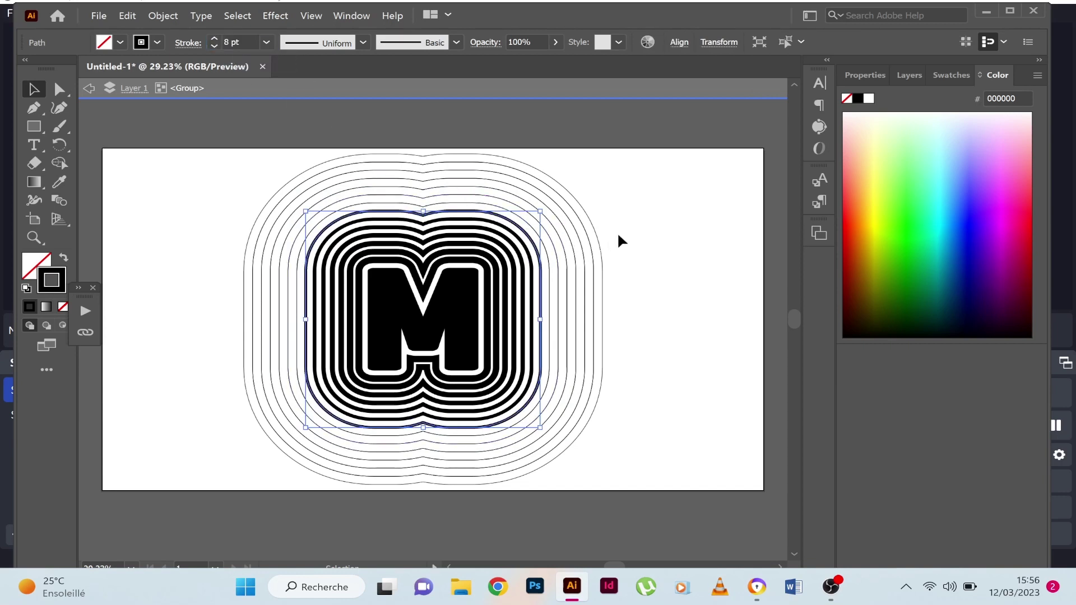
click(621, 279)
click(550, 296)
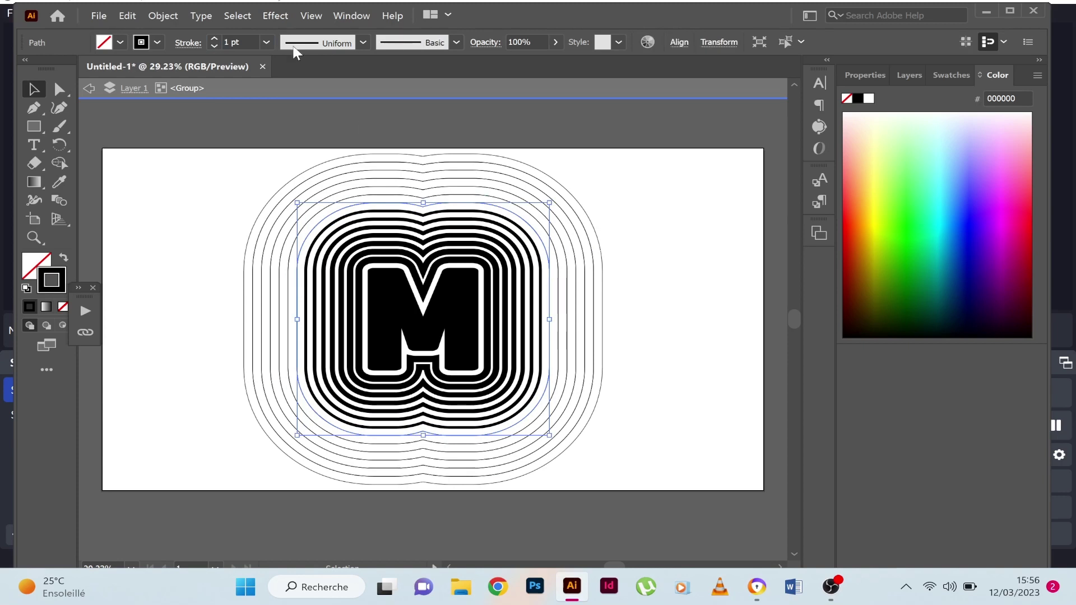
click(234, 42)
text(6)
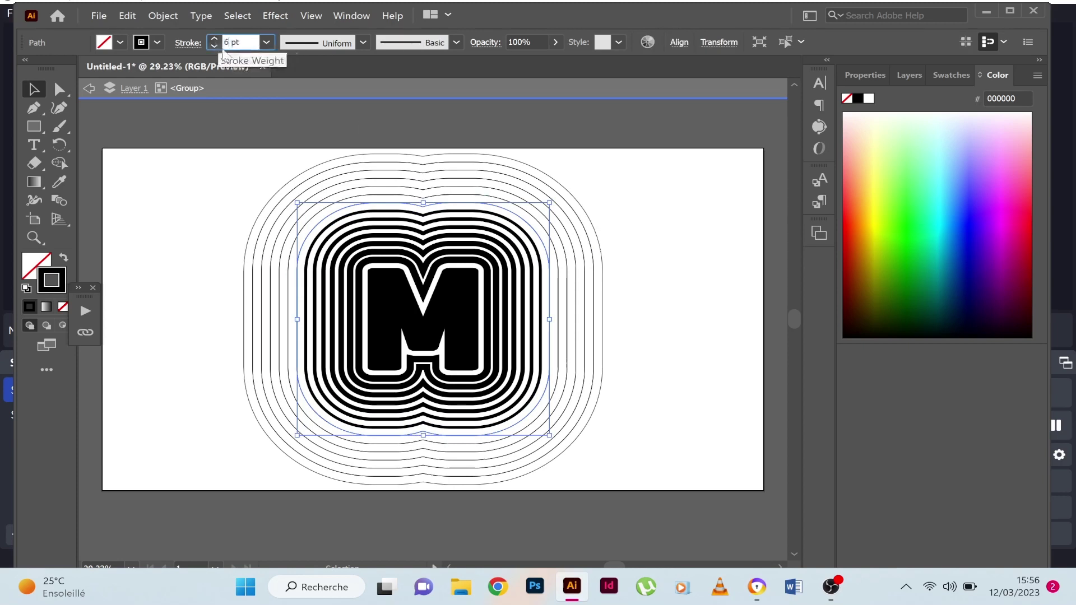
key(Return)
click(610, 241)
- Give the next two rings outward 4 pt and 2 pt strokes
click(557, 318)
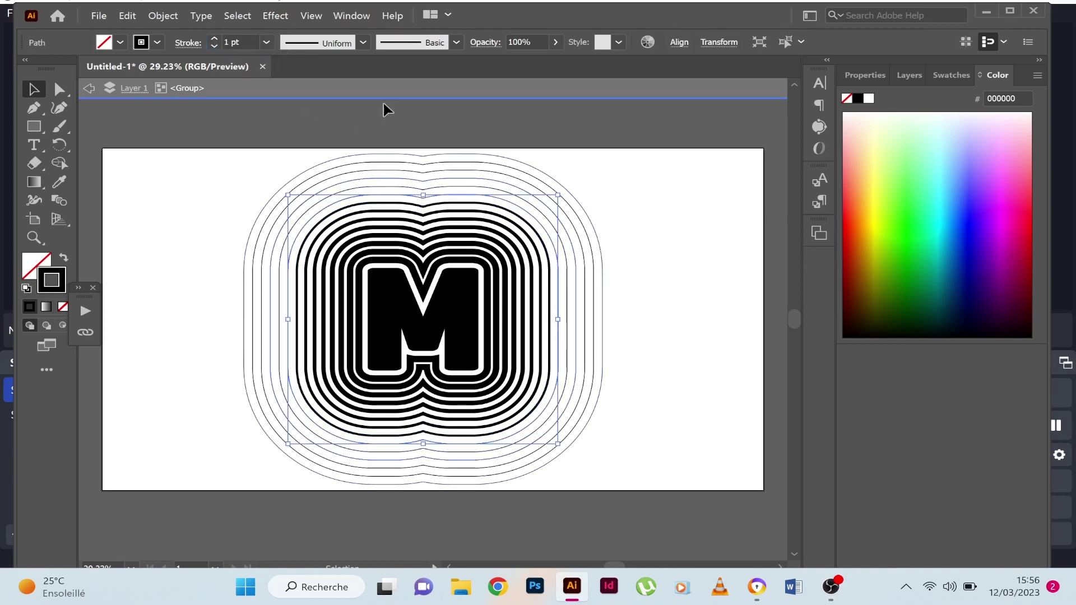
click(216, 44)
text(4)
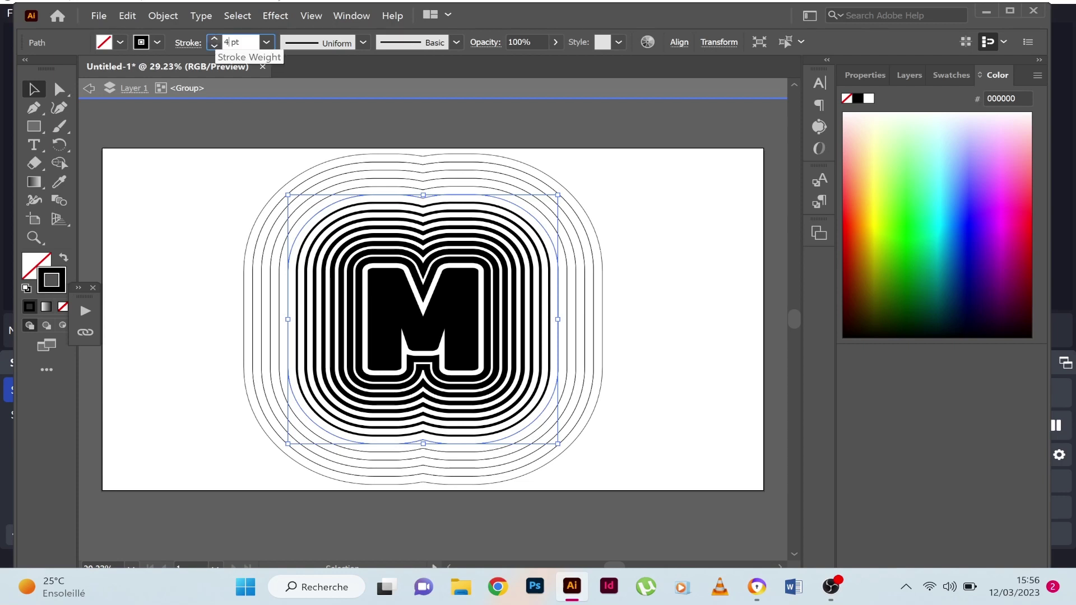
key(Return)
click(681, 218)
click(568, 305)
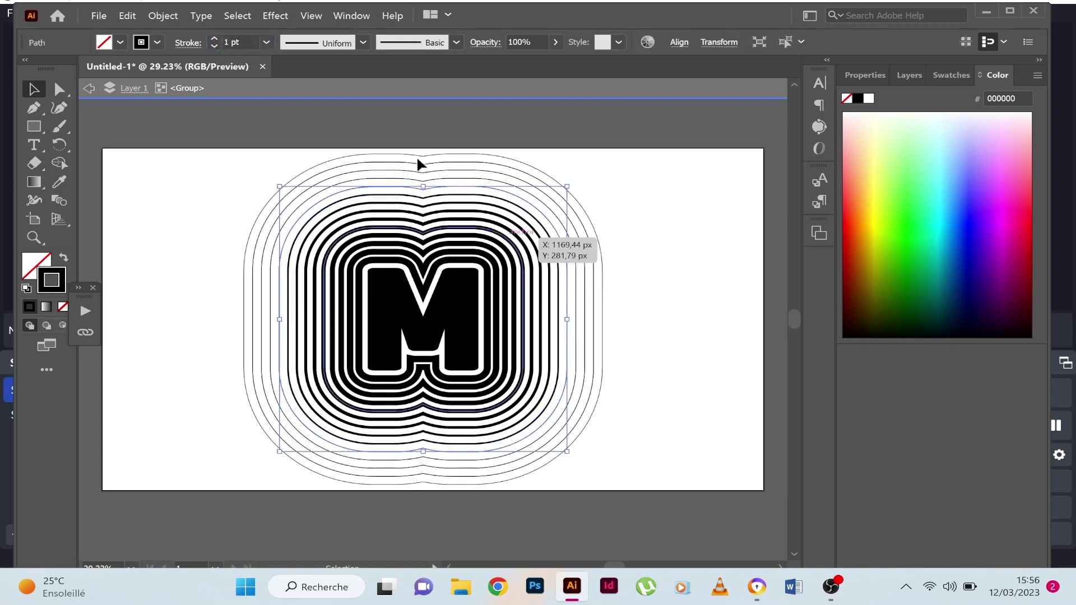
click(215, 45)
text(2)
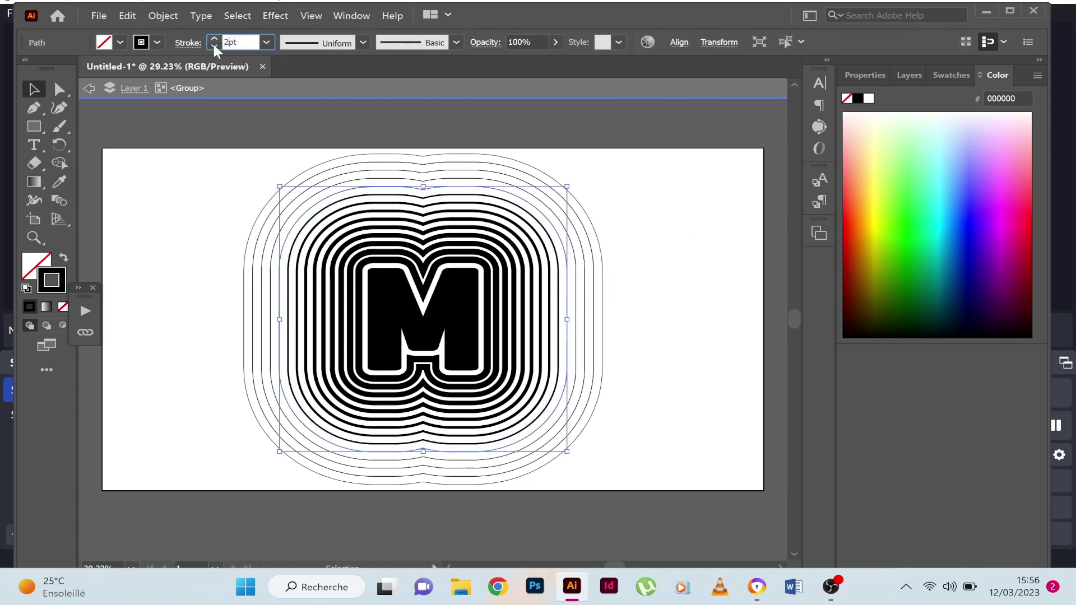
key(Return)
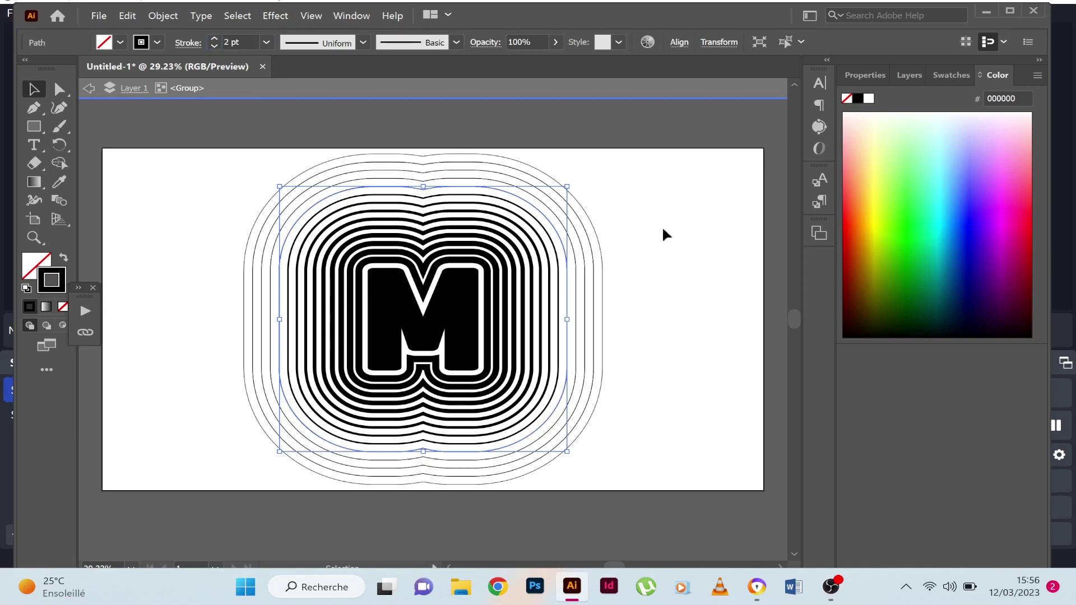
click(663, 230)
- Thin the two outermost rings to 0.75 pt and 0.25 pt strokes
click(576, 312)
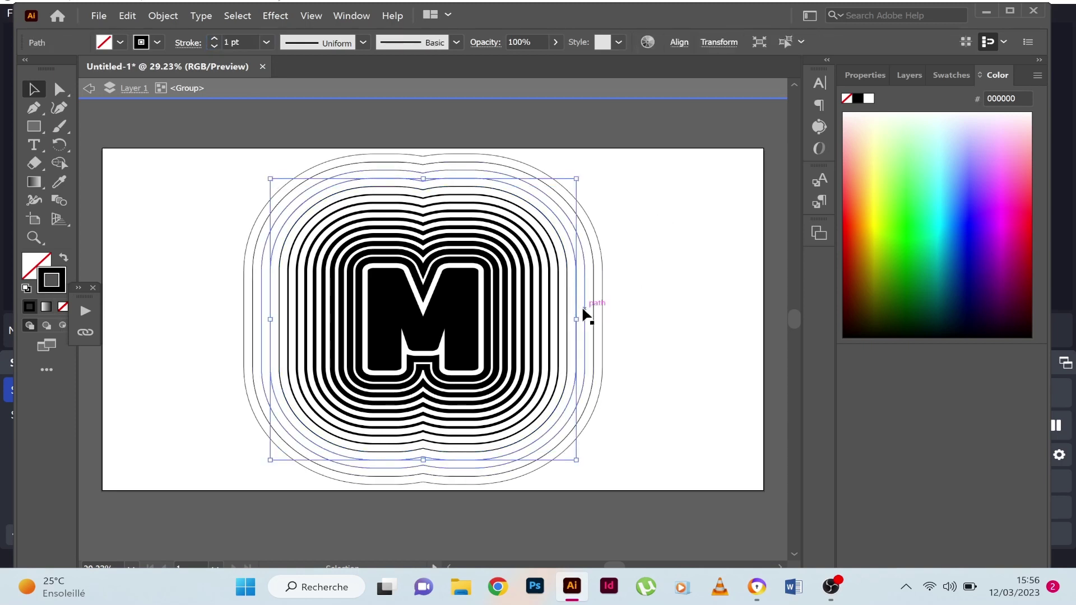
click(584, 314)
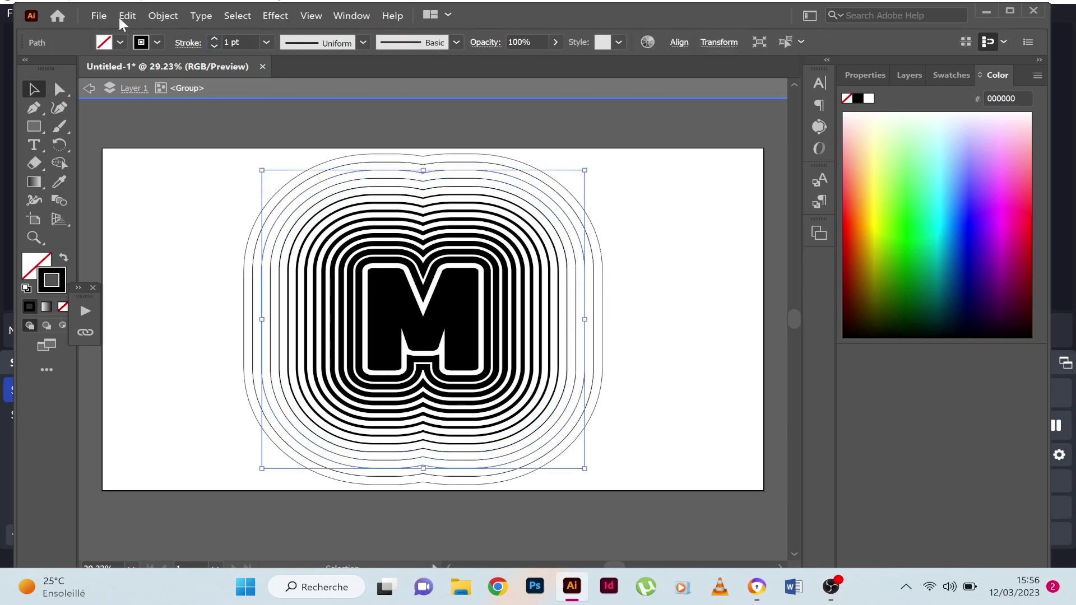
click(214, 47)
click(639, 300)
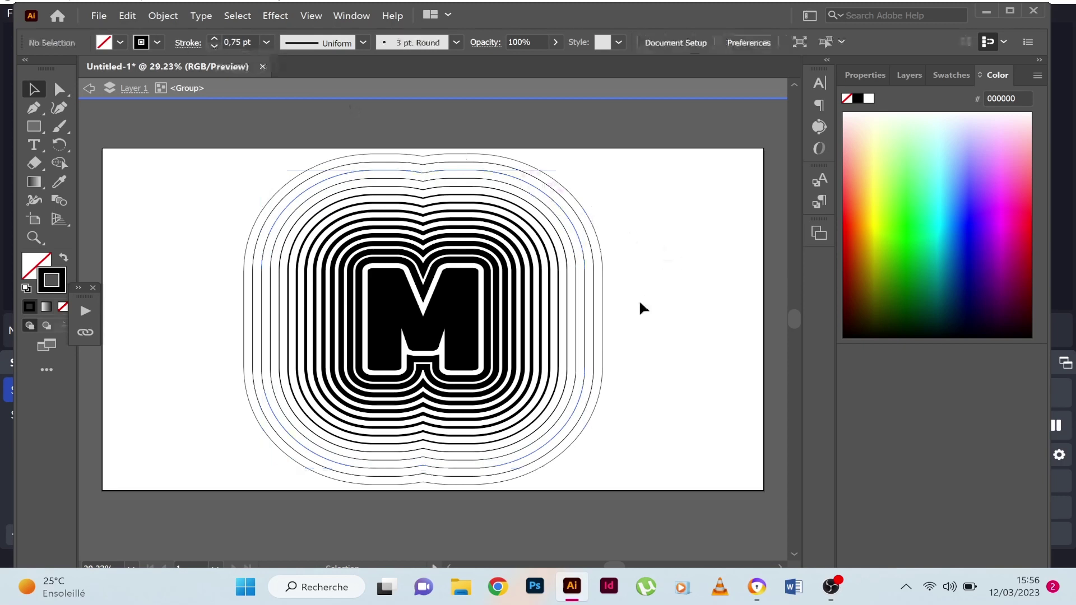
click(596, 323)
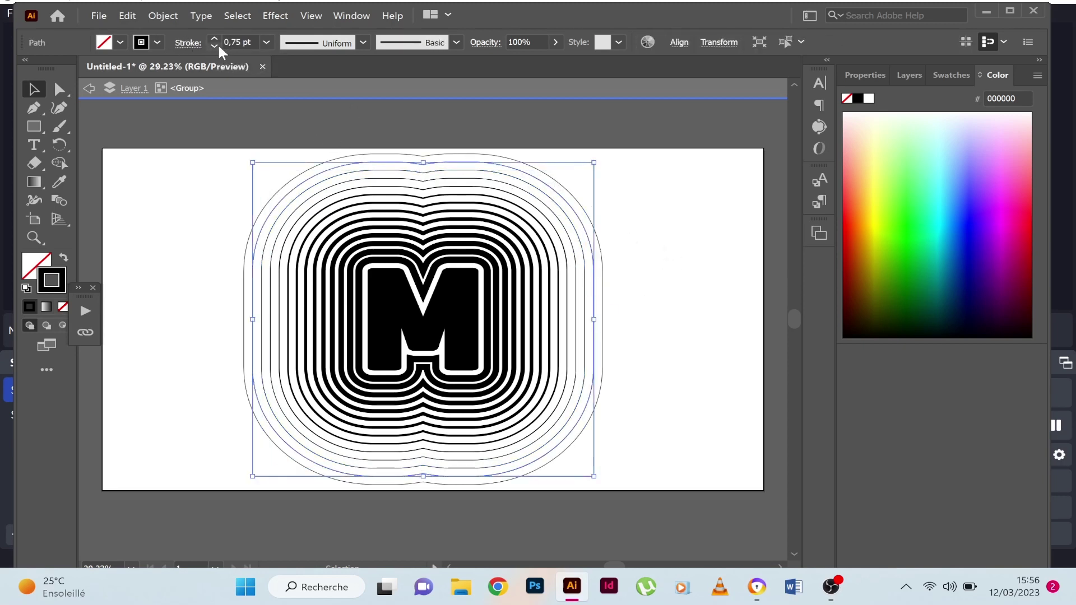
click(584, 303)
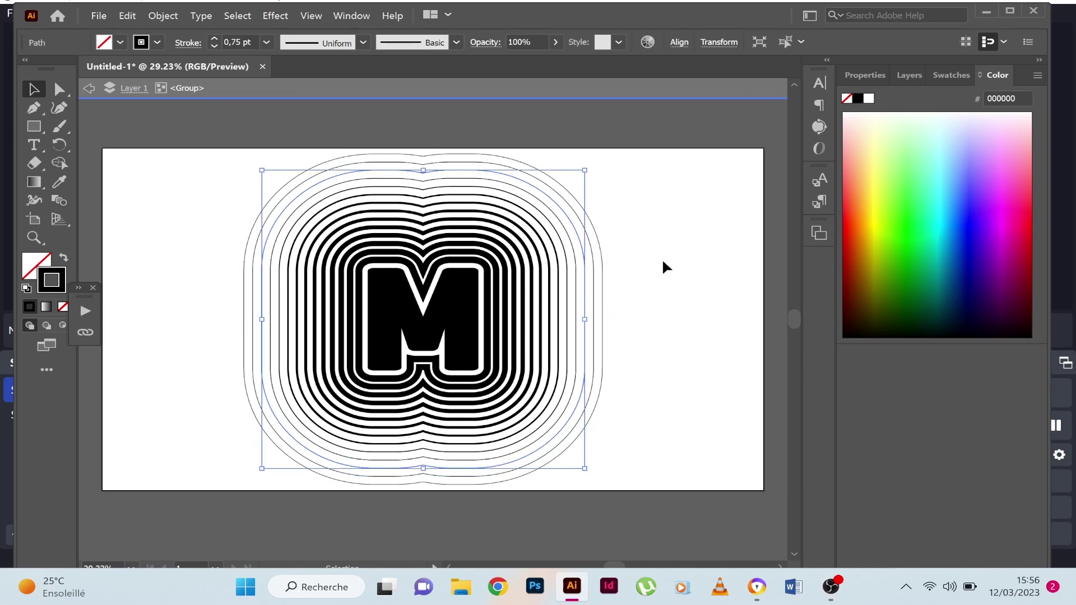
click(605, 302)
click(215, 47)
click(214, 47)
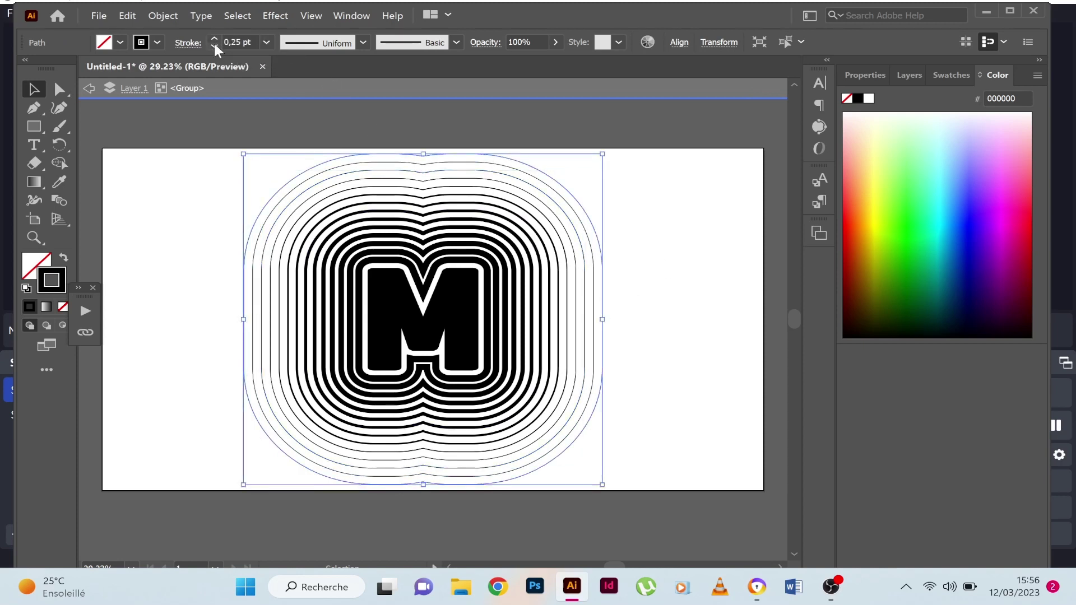
click(690, 212)
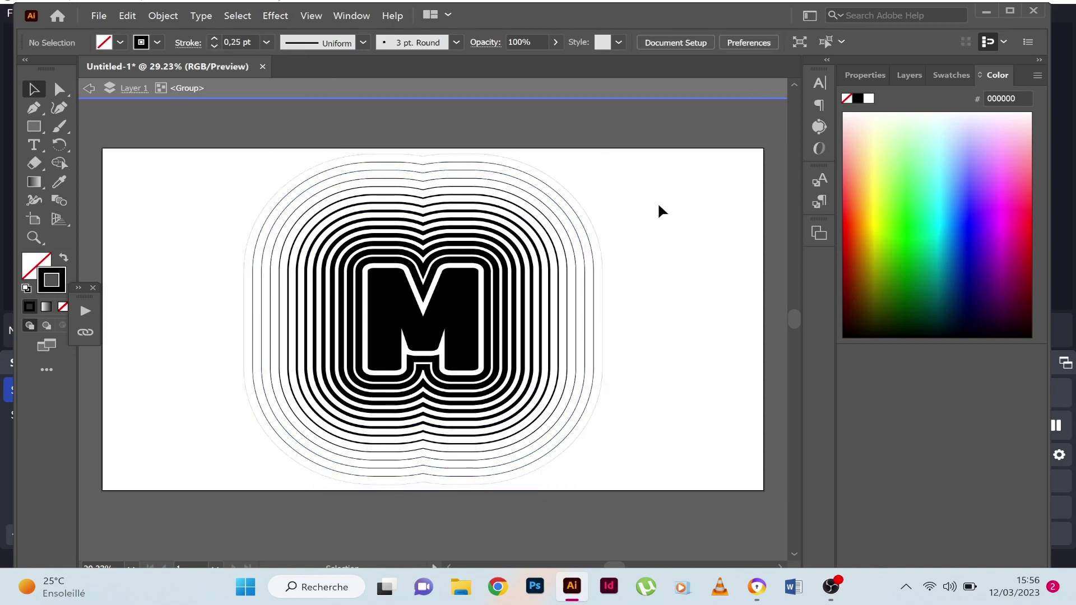
- Colour the outermost rings red and the next set inward cyan
click(576, 296)
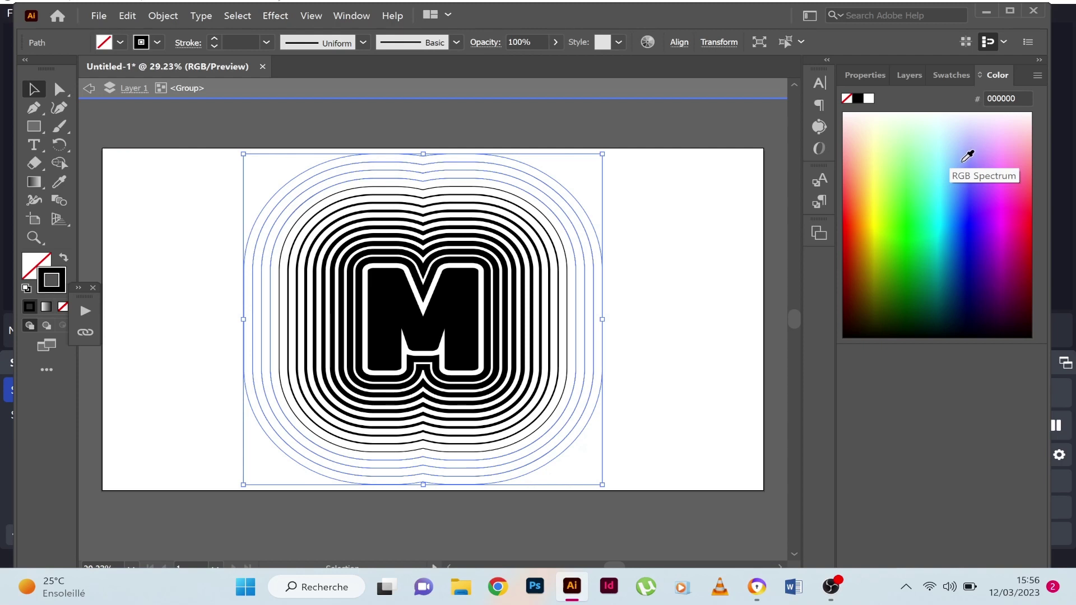
click(941, 75)
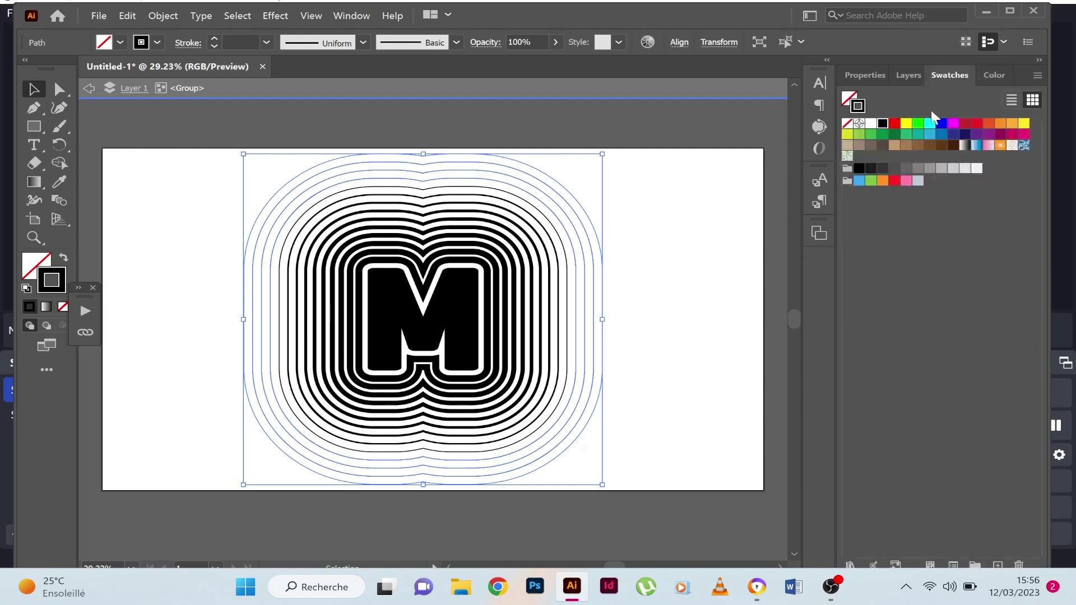
click(978, 125)
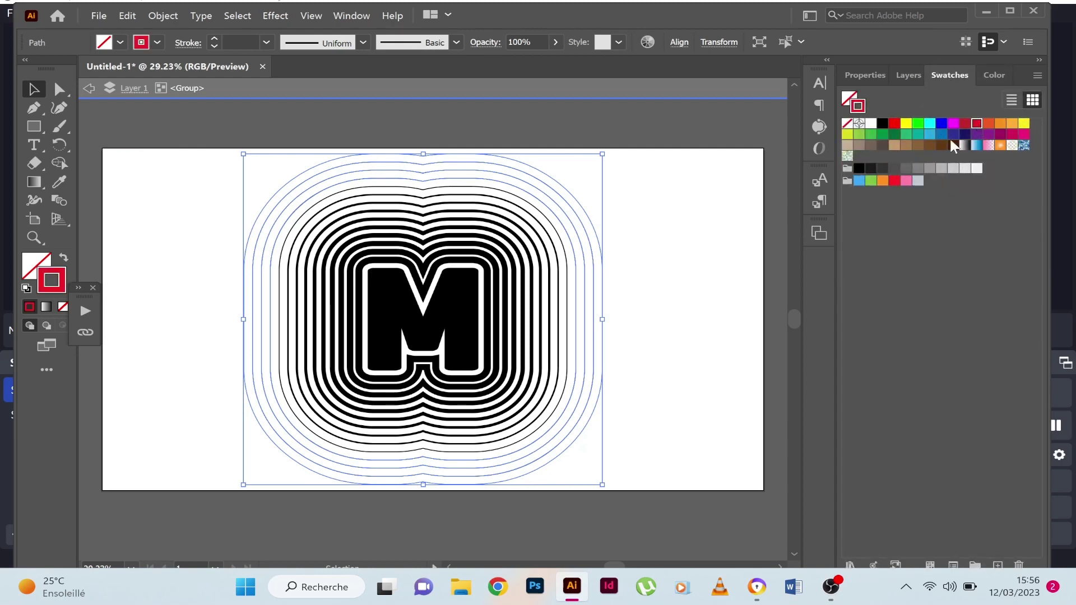
click(661, 275)
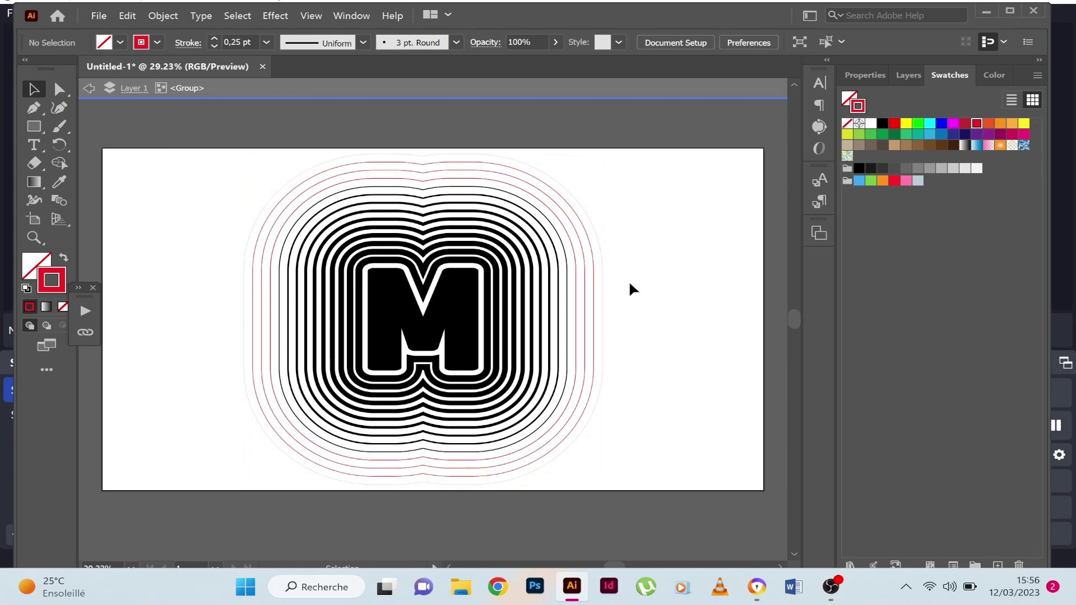
click(569, 291)
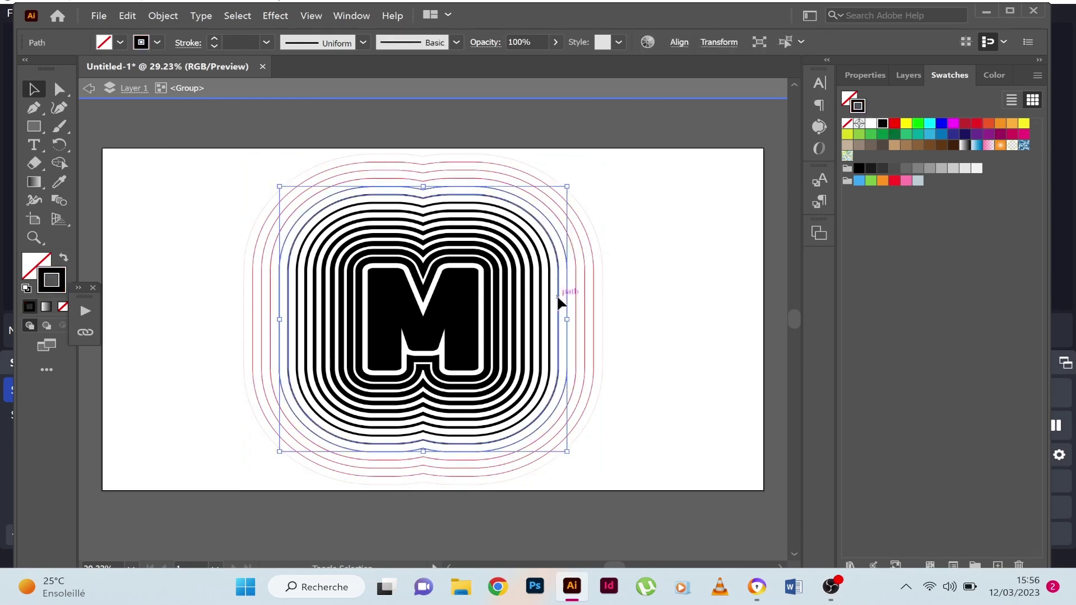
click(553, 295)
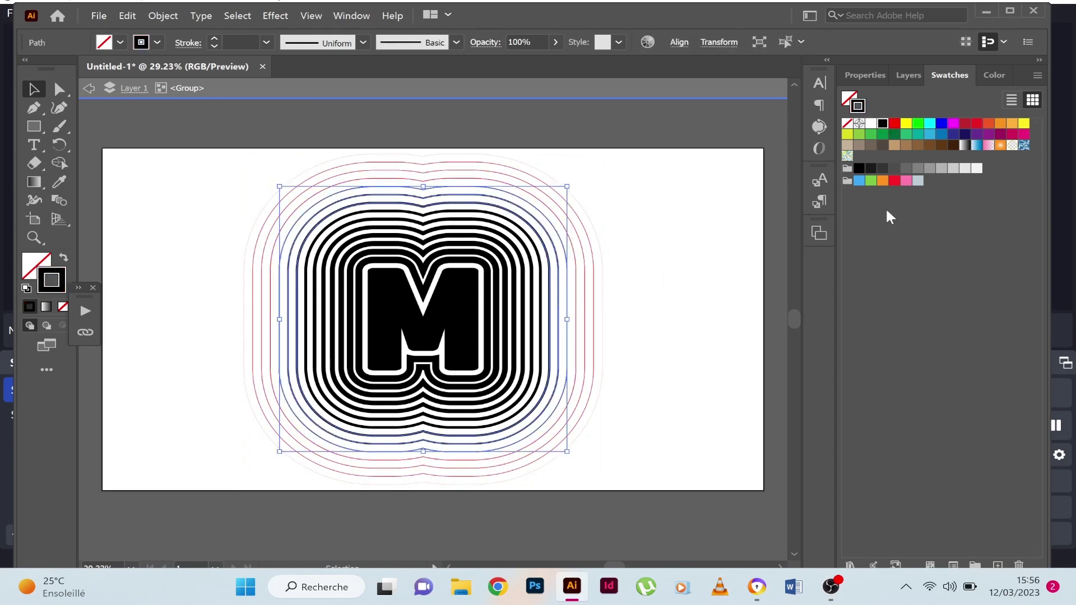
click(929, 124)
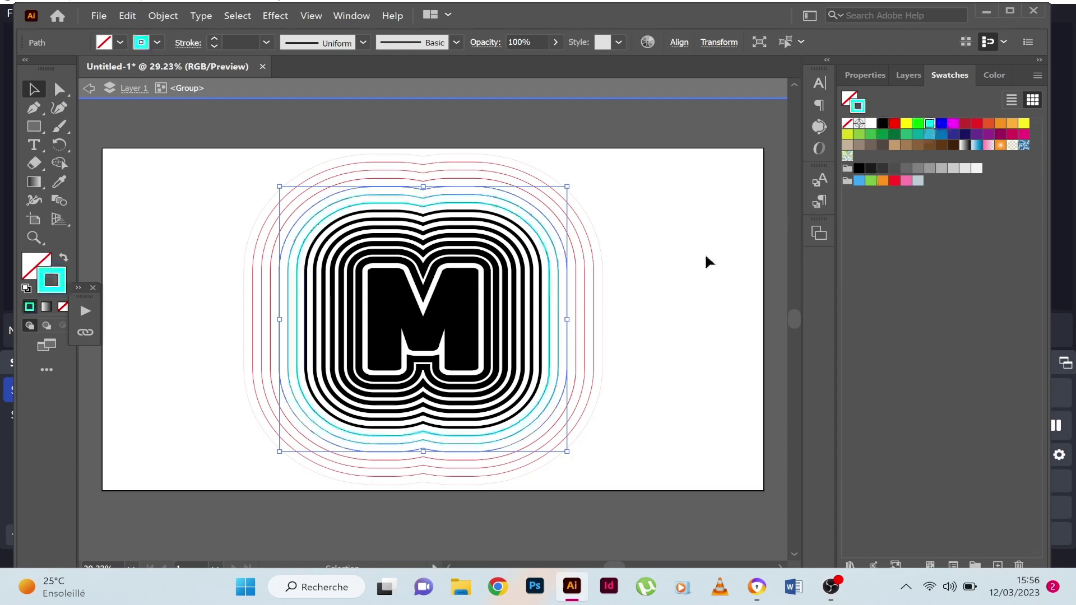
- Colour the next inner rings yellow and the 12 pt rings green
click(651, 261)
click(536, 317)
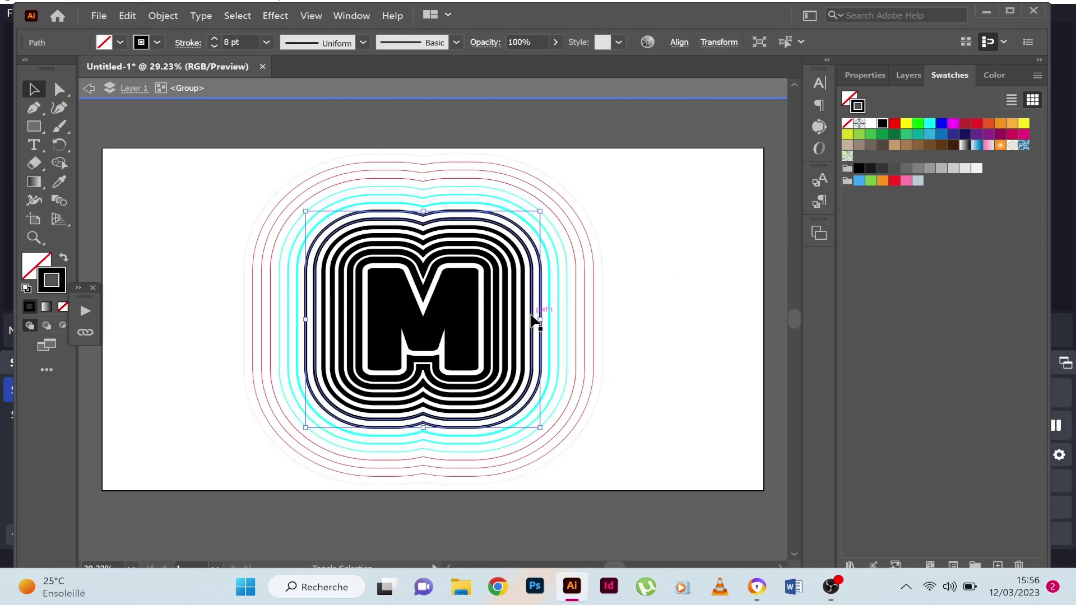
shift+click(535, 320)
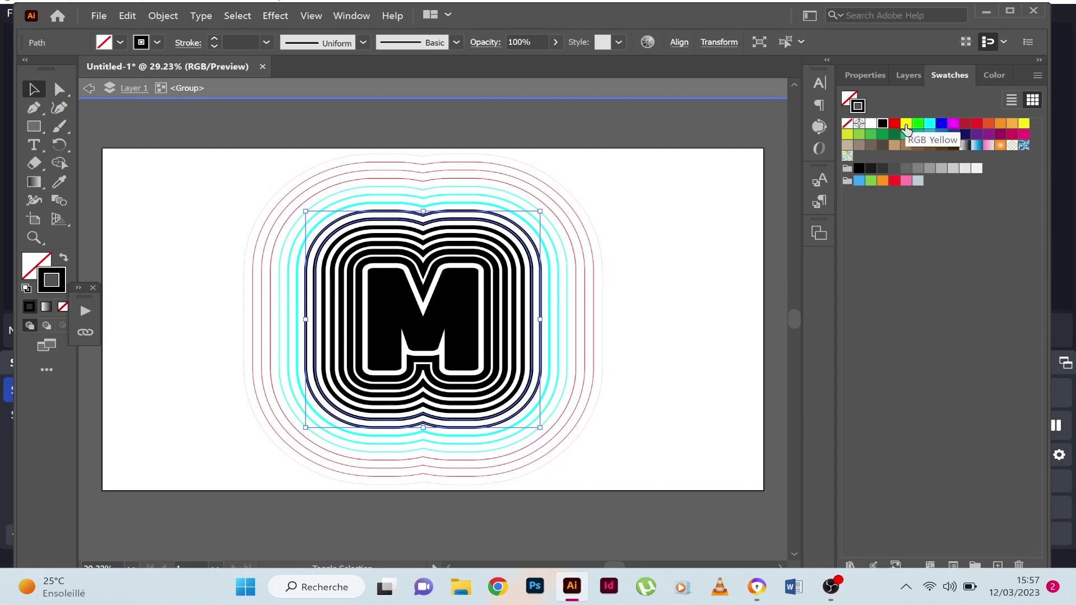
click(907, 126)
click(607, 266)
click(517, 302)
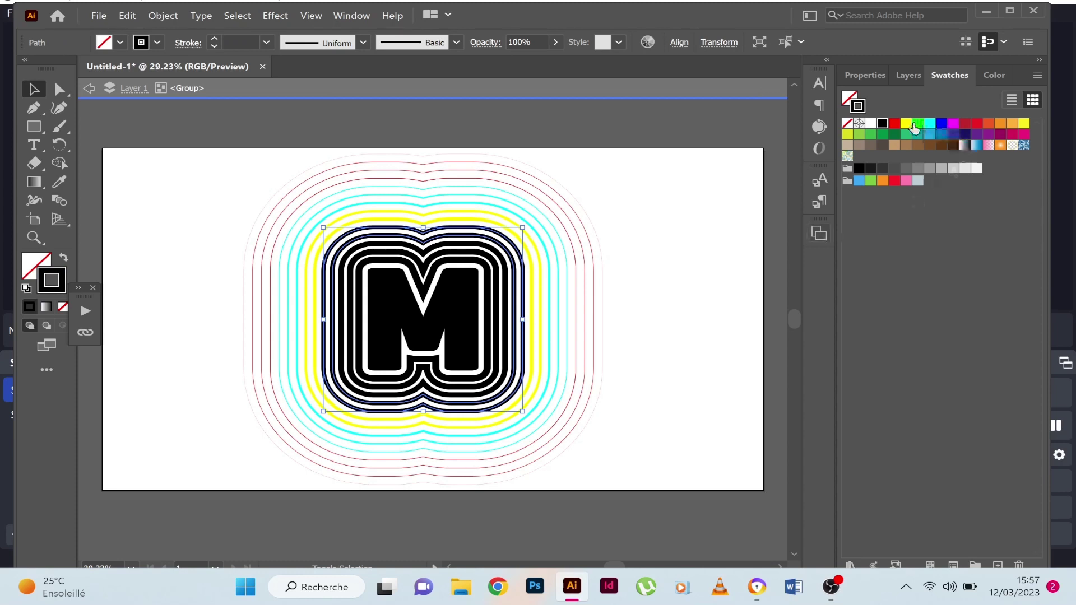
click(920, 126)
click(689, 249)
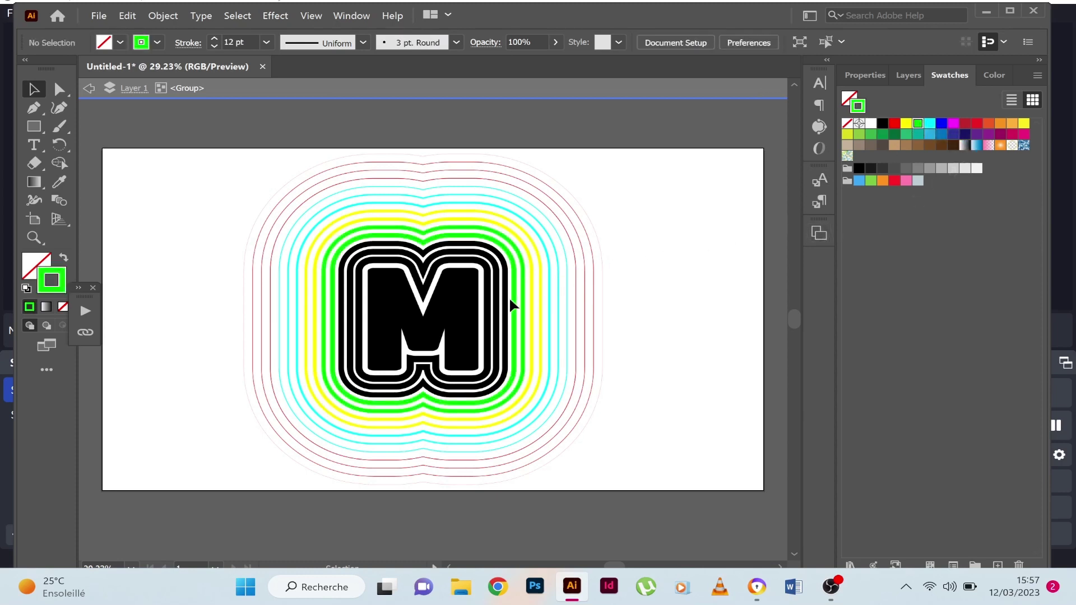
- Colour the 16 pt ring nearest the M purple and exit group editing
click(497, 308)
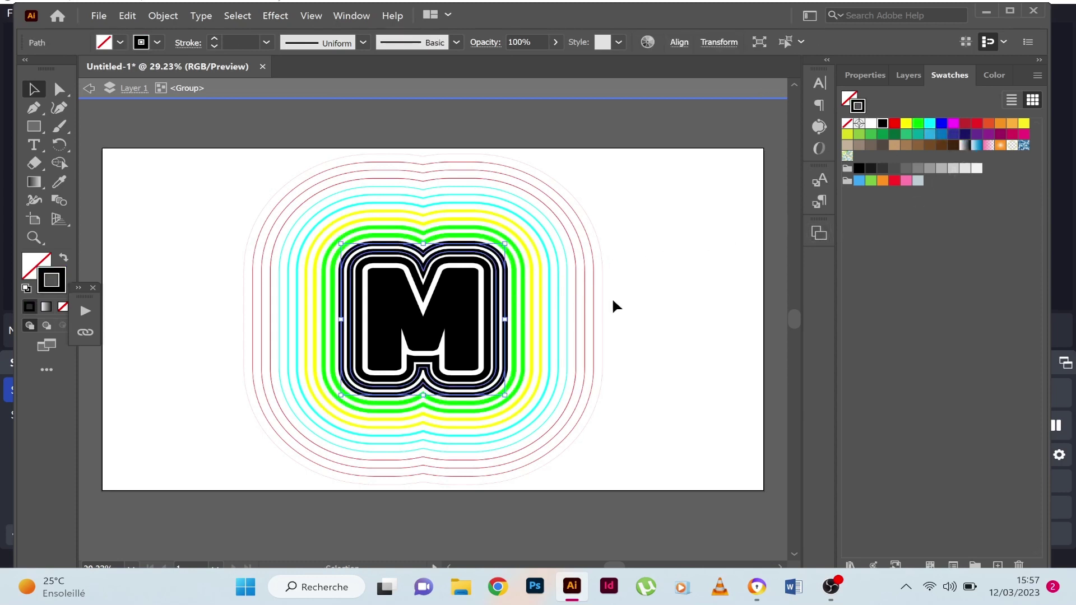
click(988, 136)
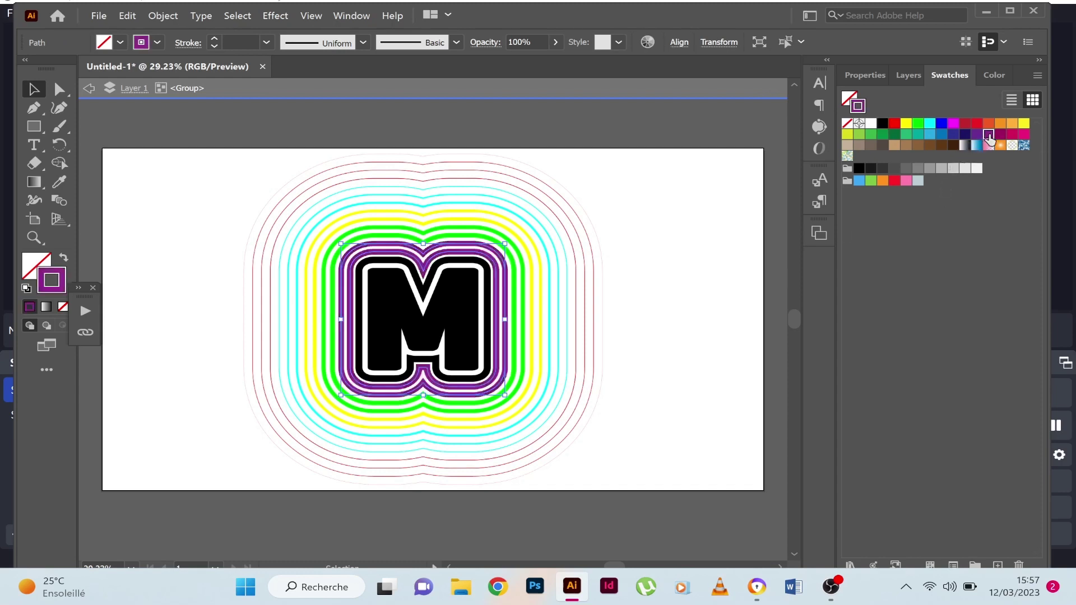
click(689, 276)
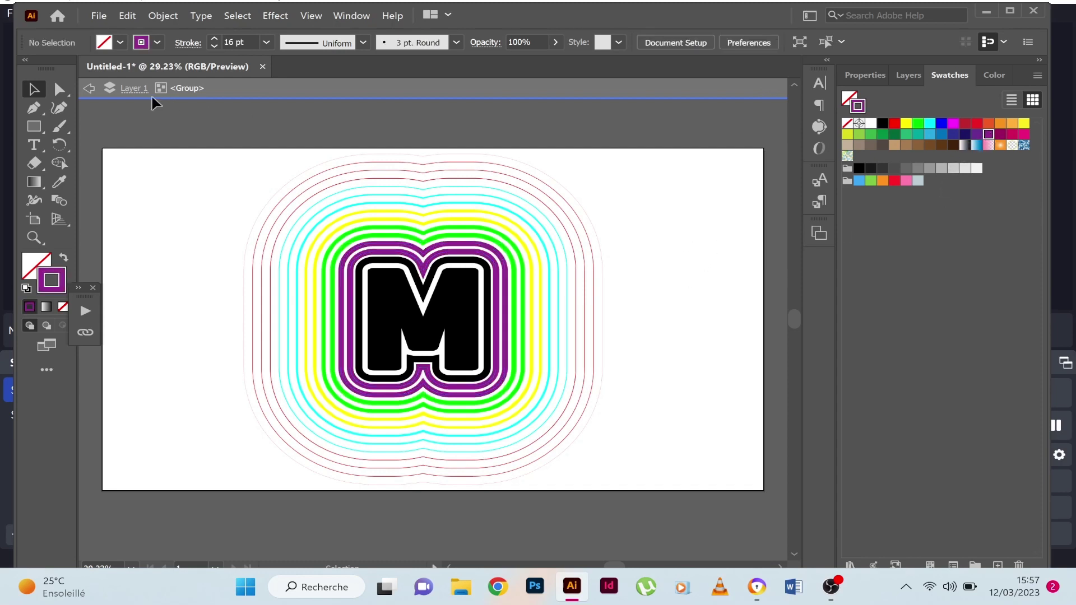
click(129, 88)
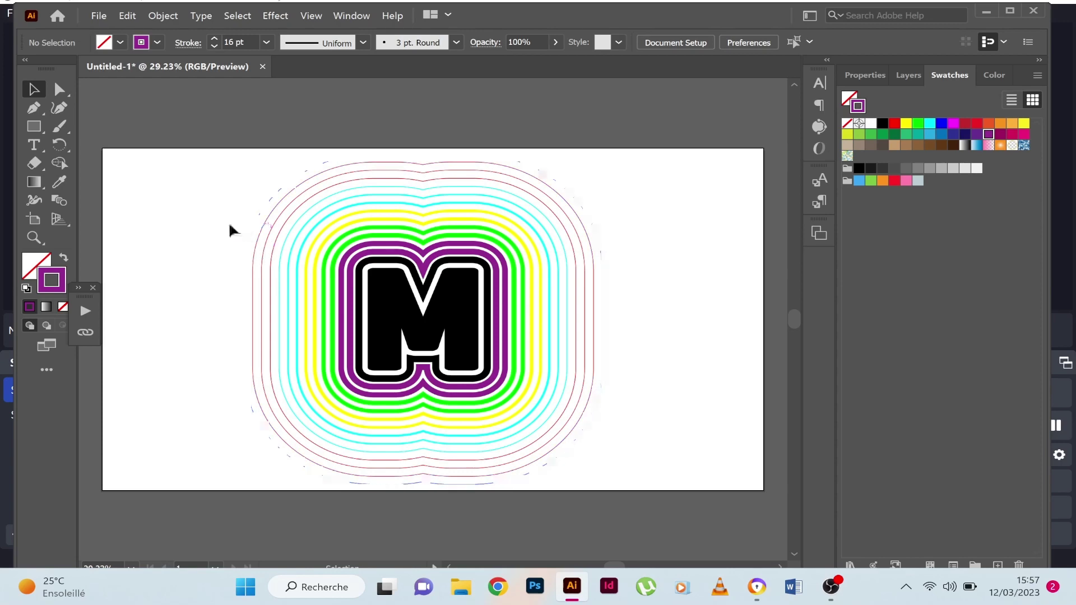
- Move the ringed M artwork back to the artboard centre
drag(583, 332, 306, 290)
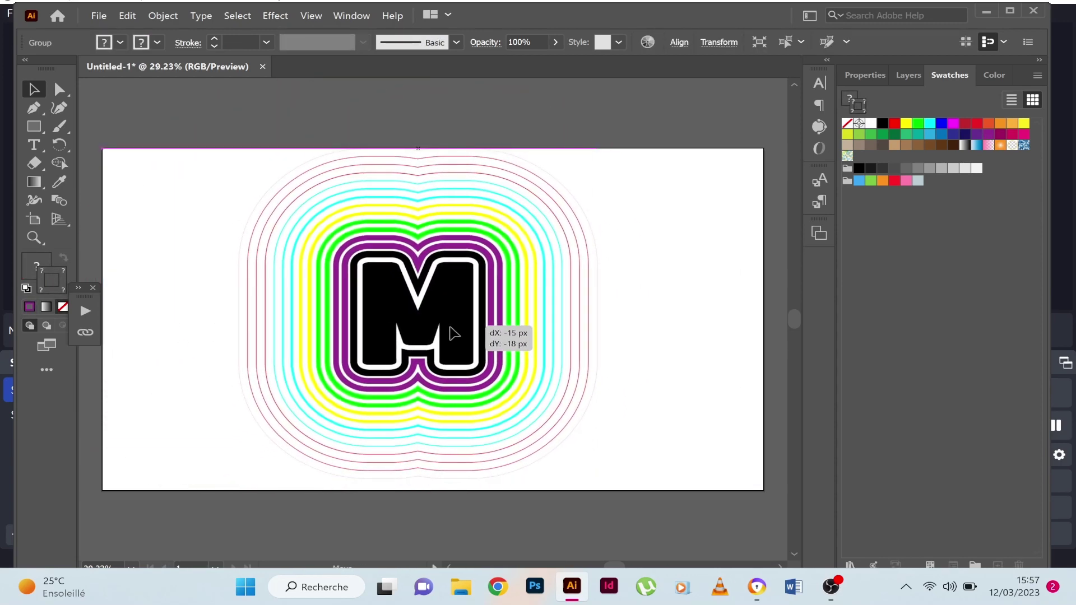
drag(306, 289, 466, 306)
click(617, 288)
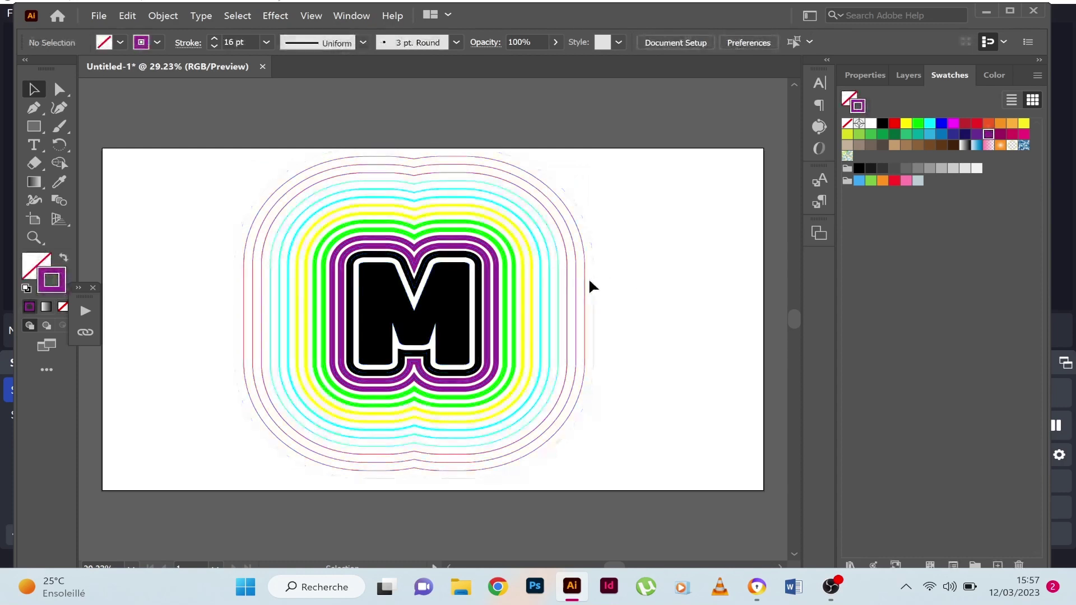
- Swap the green ring's fill and stroke and back, keeping it an outline, then leave the group
click(515, 285)
double_click(514, 284)
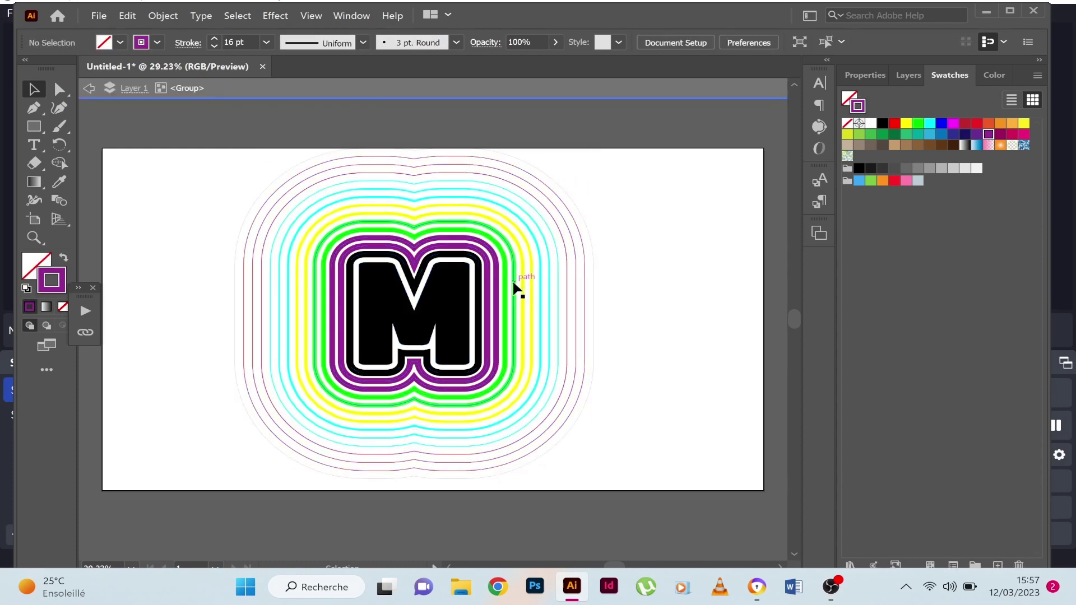
click(514, 284)
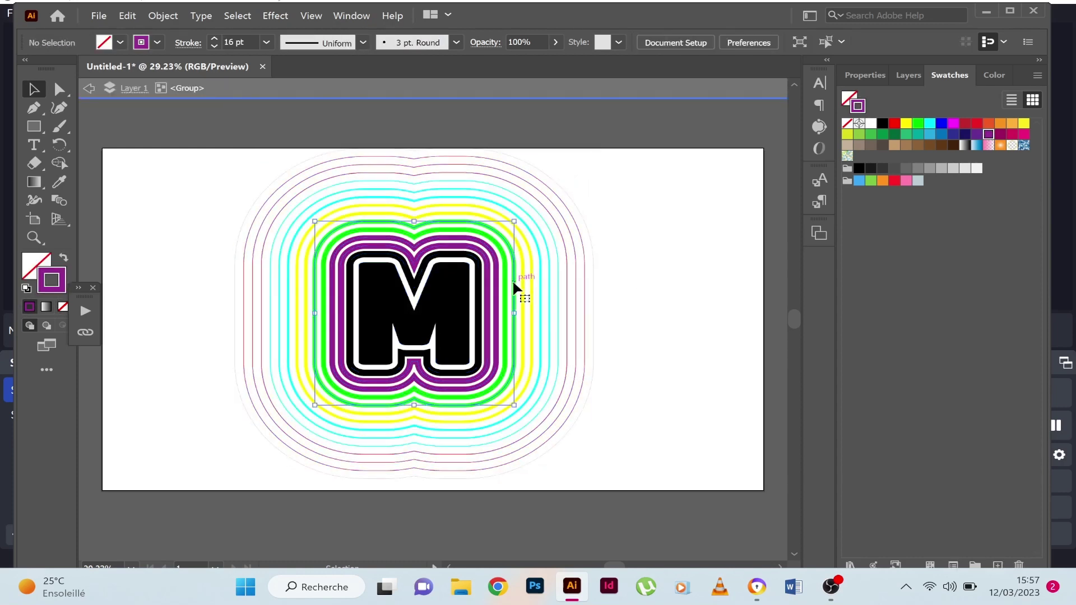
click(62, 259)
click(62, 259)
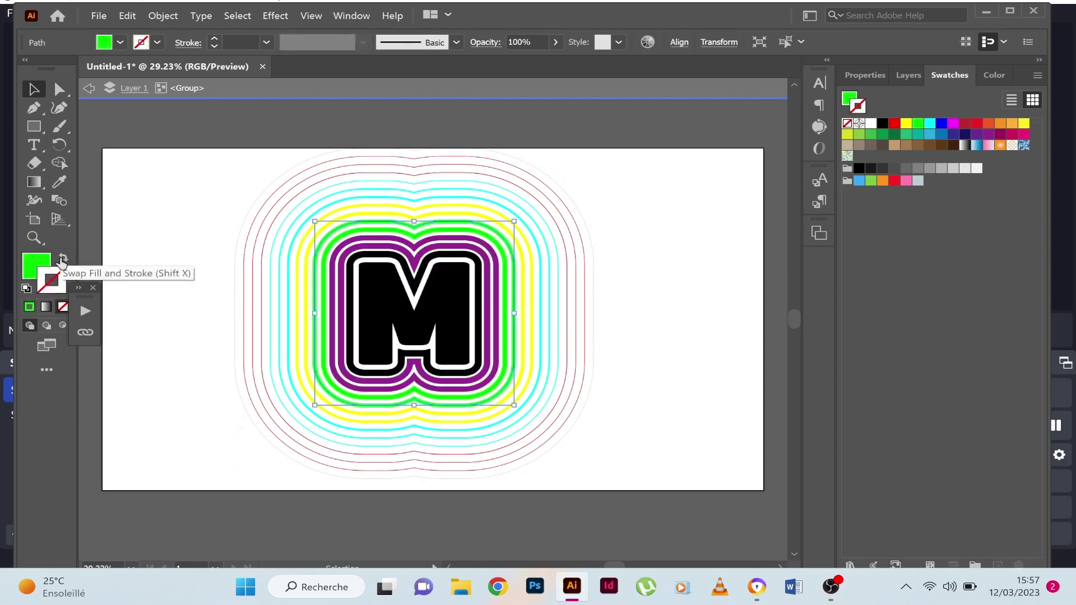
click(91, 88)
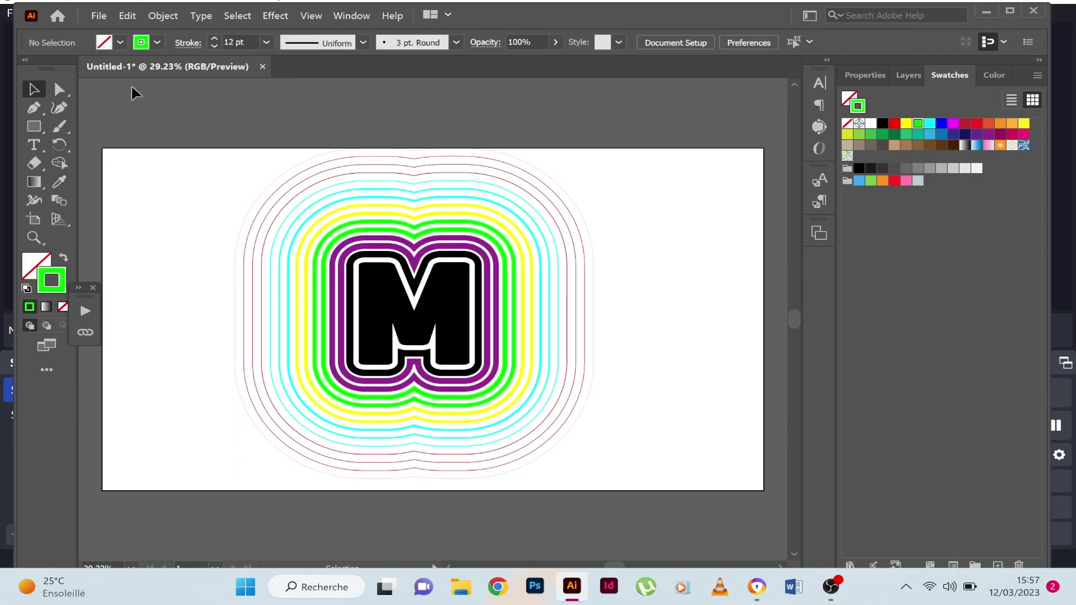